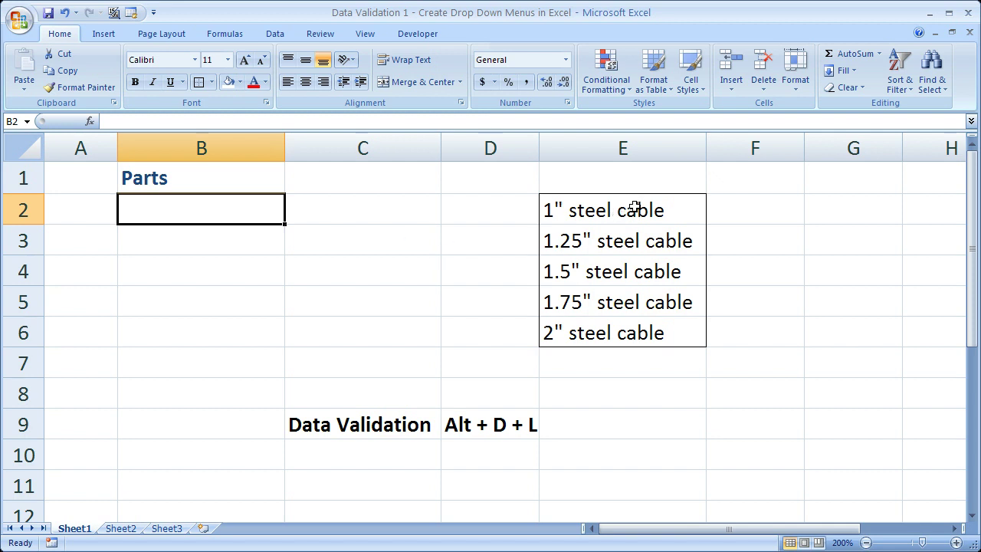
Highlight the cable sizes in column E, the Parts heading, and the shortcut note in C9:D9
{"action": "left_click_drag", "start_coordinate": [634, 204], "coordinate": [630, 332]}
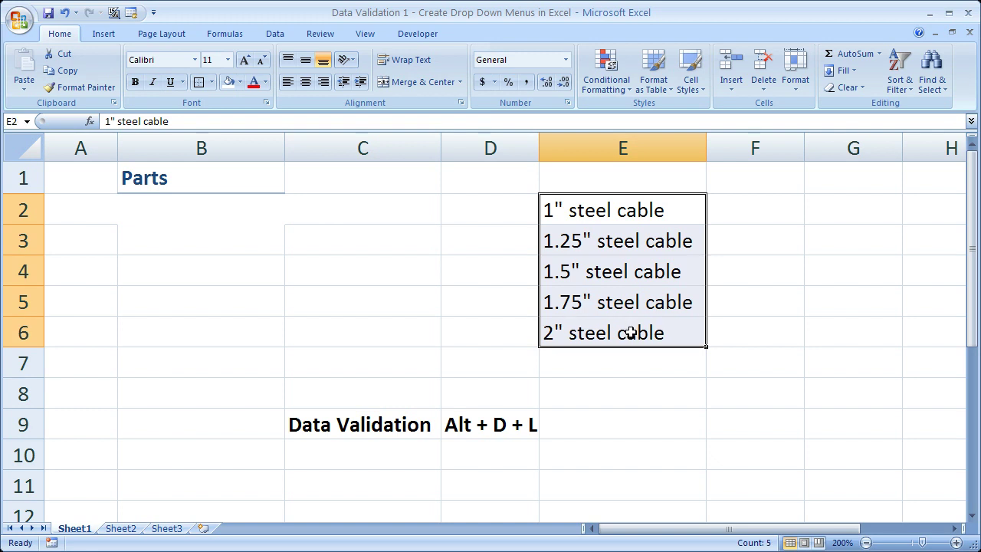
{"action": "left_click", "coordinate": [214, 212]}
{"action": "left_click", "coordinate": [199, 183]}
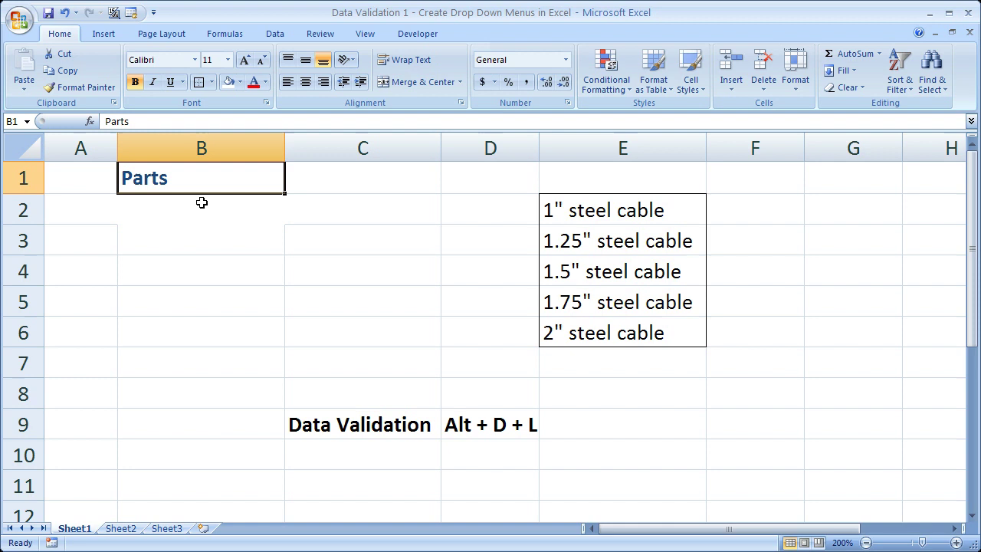
{"action": "left_click", "coordinate": [197, 212]}
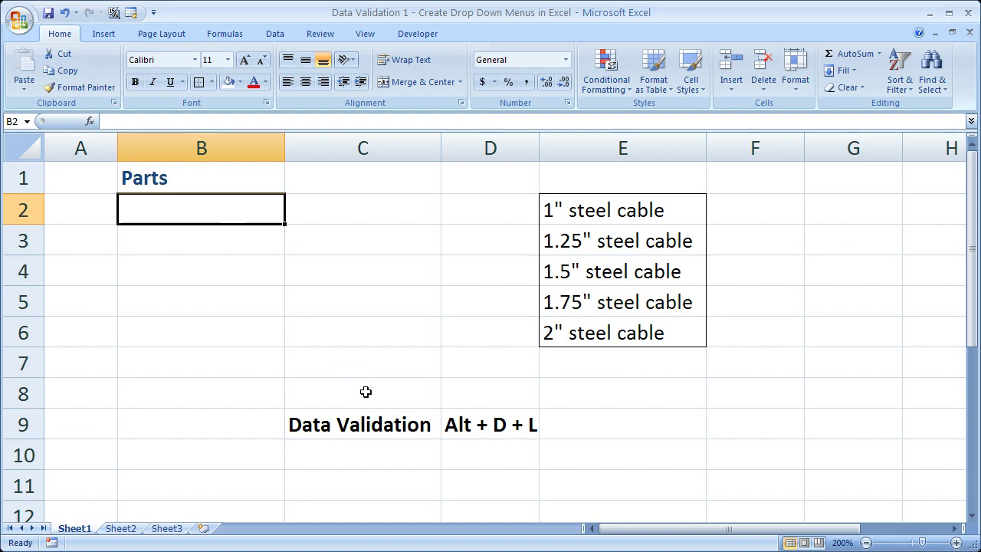
{"action": "left_click_drag", "start_coordinate": [331, 426], "coordinate": [465, 429]}
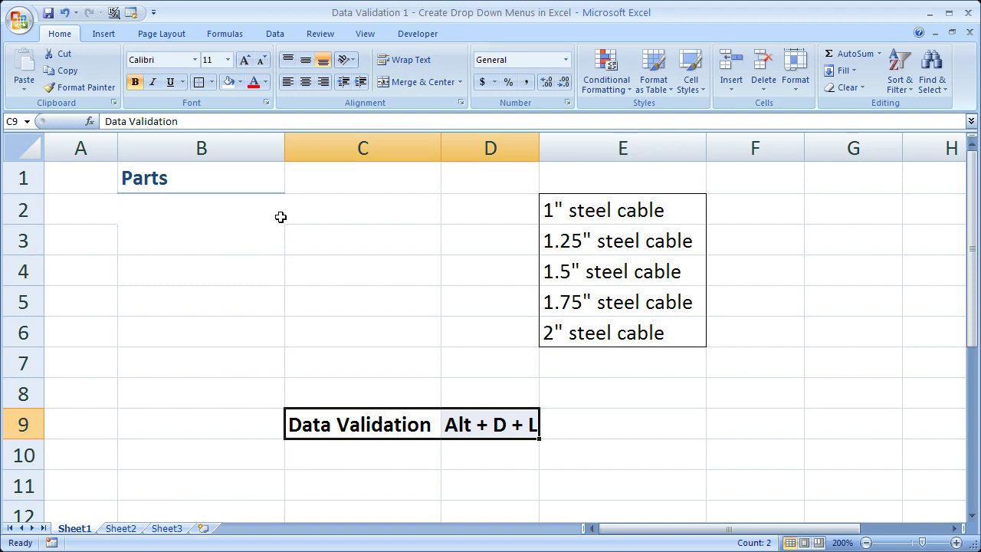
Select the five cable sizes in E2:E6, then return to cell B2
{"action": "left_click", "coordinate": [254, 203]}
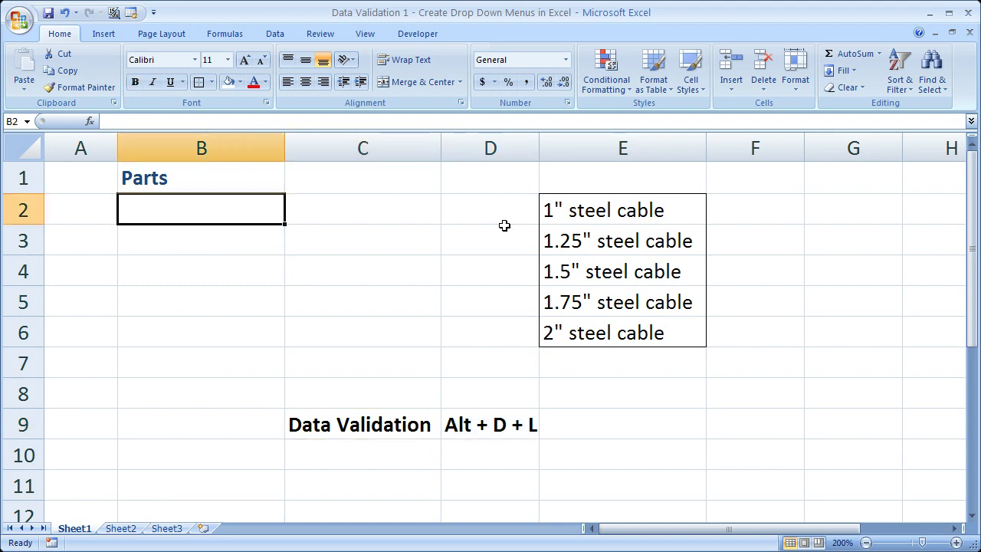
{"action": "left_click", "coordinate": [605, 214]}
{"action": "left_click_drag", "start_coordinate": [605, 214], "coordinate": [603, 325]}
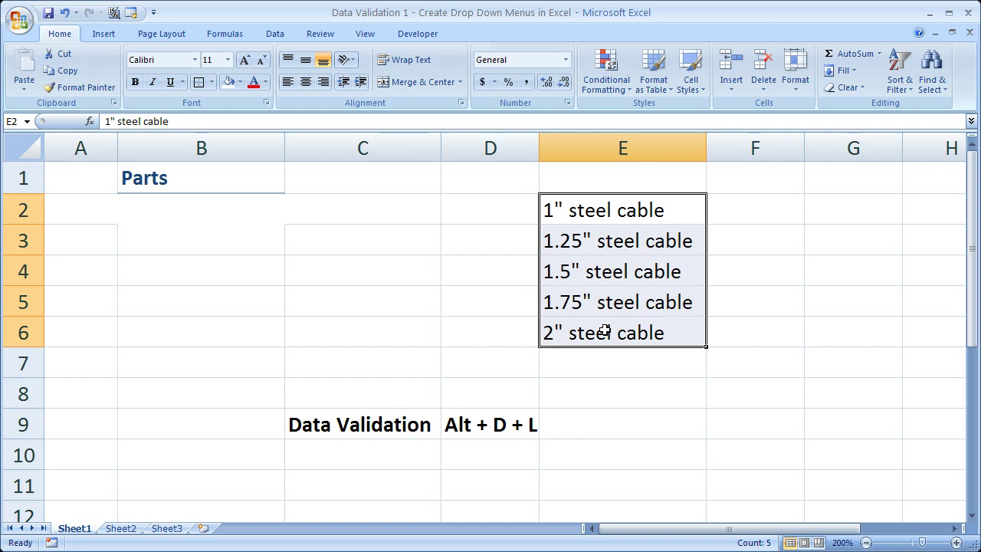
{"action": "left_click_drag", "start_coordinate": [618, 209], "coordinate": [613, 331]}
{"action": "left_click", "coordinate": [246, 211]}
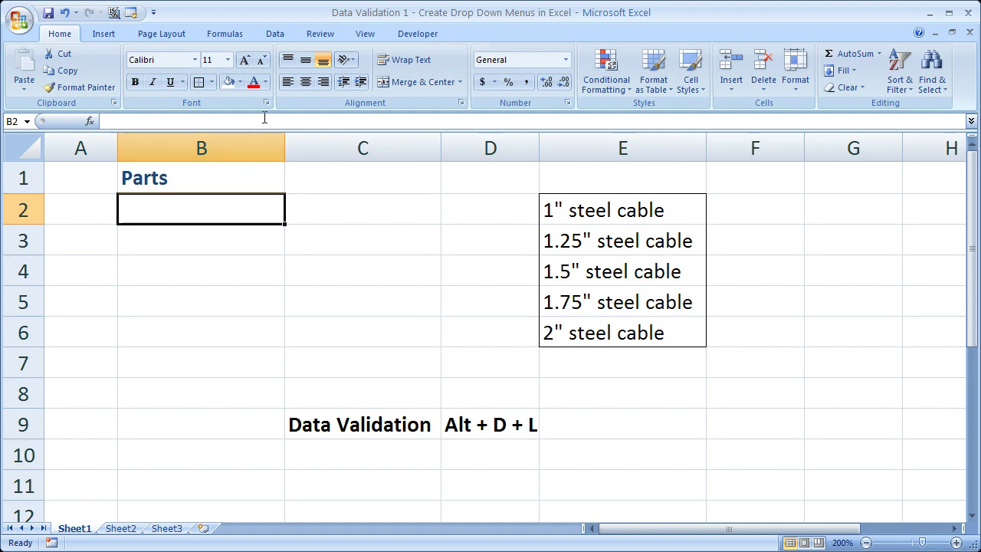
Open Data Validation for B2 from the Data tab, close it, and reopen it with Alt+D+L
{"action": "left_click", "coordinate": [275, 34]}
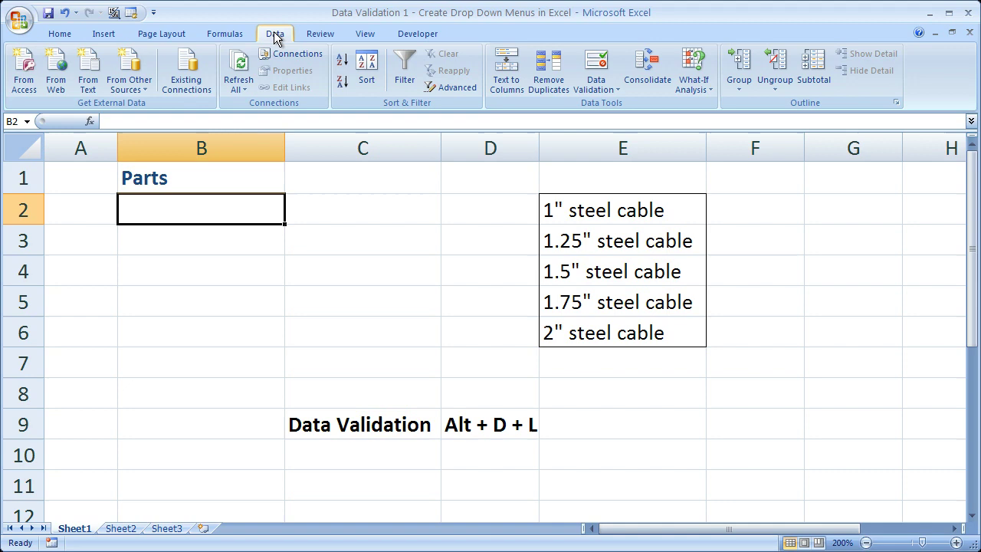
{"action": "left_click", "coordinate": [587, 59]}
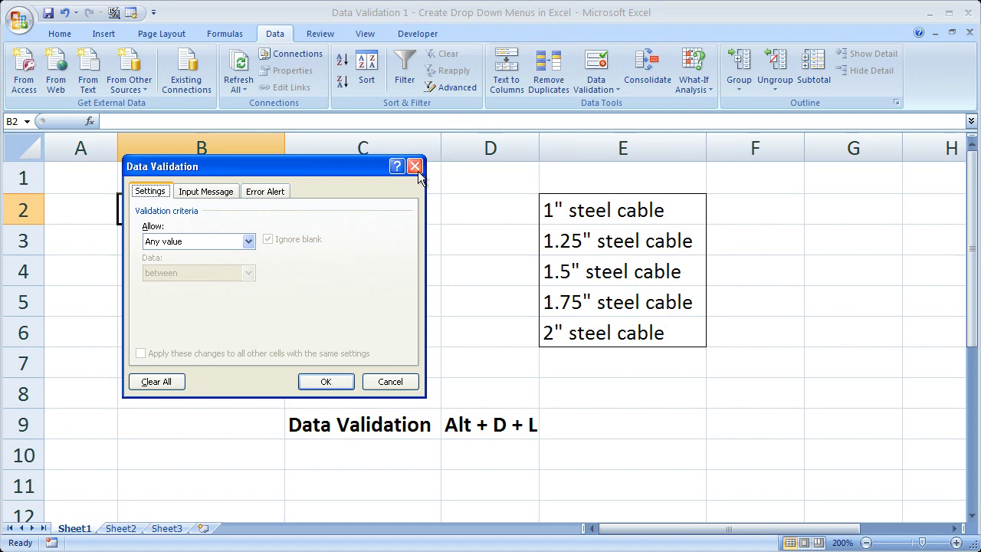
{"action": "left_click", "coordinate": [414, 166]}
{"action": "key", "text": "alt+d"}
{"action": "key", "text": "l"}
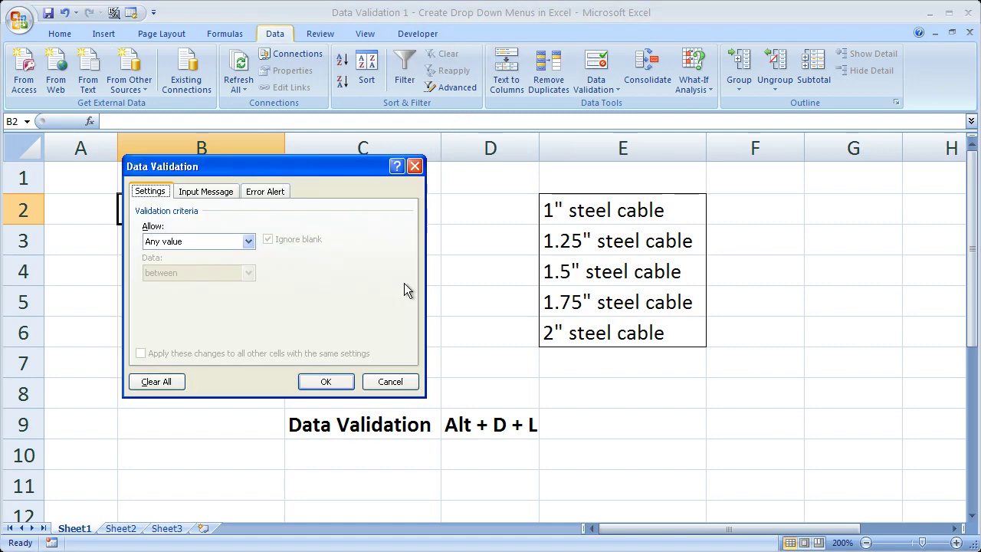
Set Allow to List and place the cursor in the empty Source box
{"action": "left_click_drag", "start_coordinate": [308, 168], "coordinate": [434, 173]}
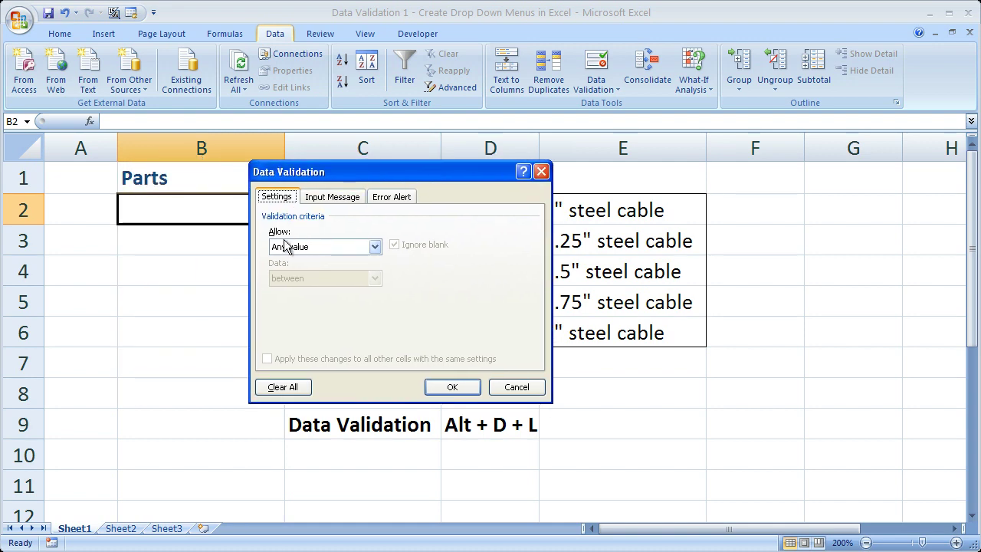
{"action": "left_click", "coordinate": [375, 247]}
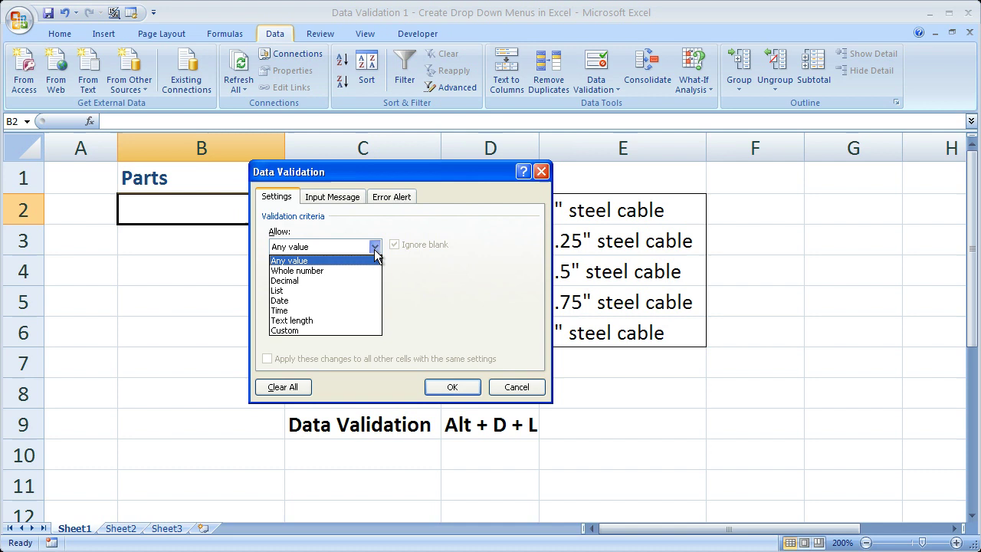
{"action": "left_click", "coordinate": [283, 291]}
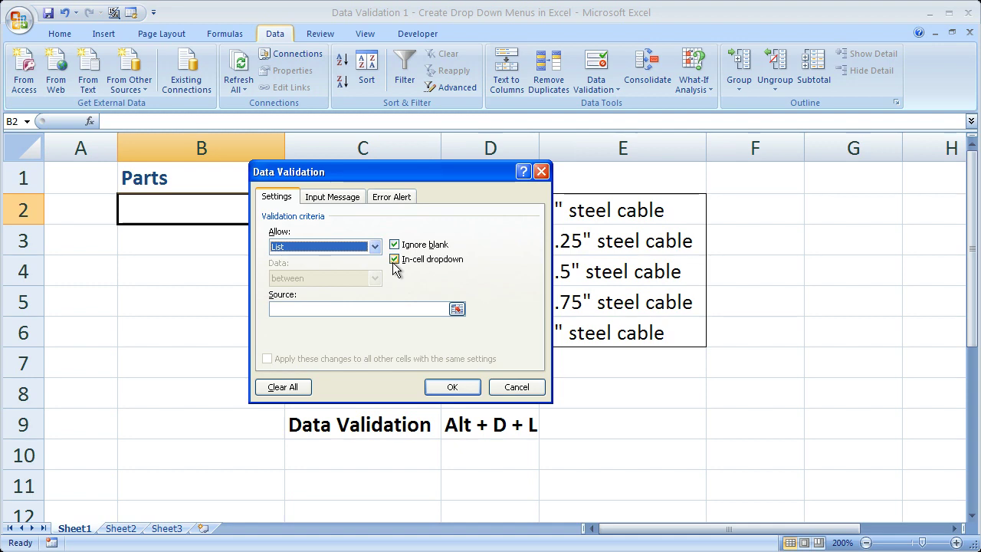
{"action": "left_click", "coordinate": [366, 308]}
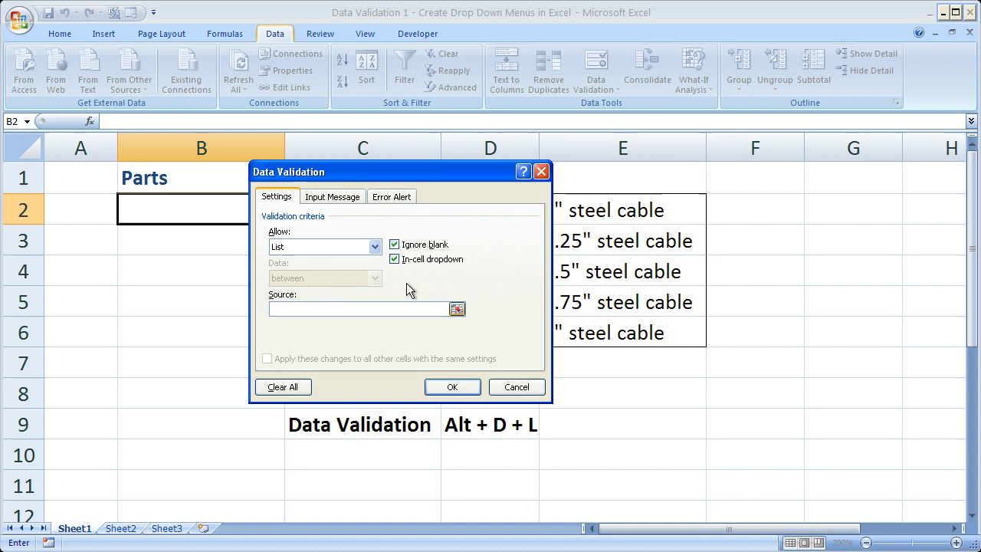
Pick E2:E6 on the sheet as the list source (=$E$2:$E$6) and apply the validation to B2
{"action": "left_click_drag", "start_coordinate": [475, 172], "coordinate": [406, 177]}
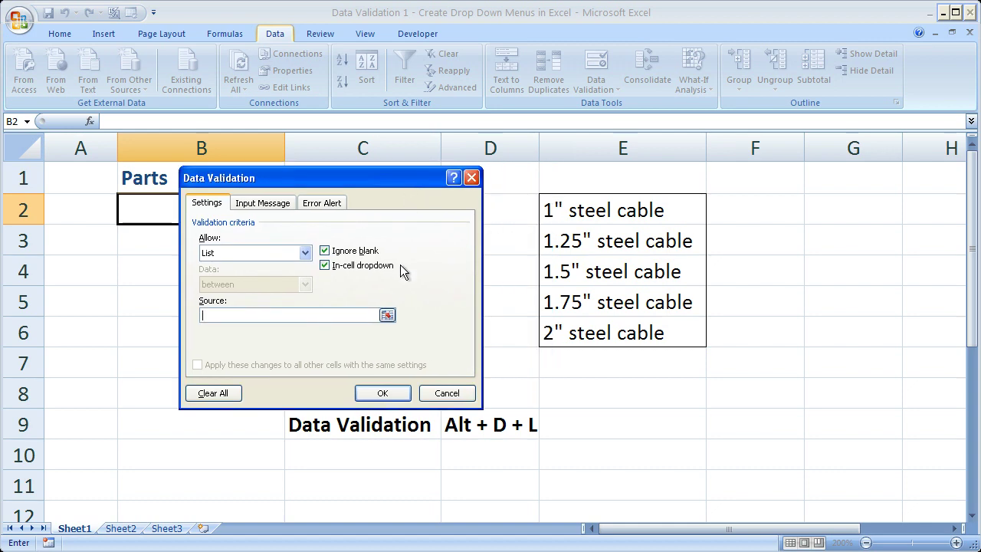
{"action": "left_click", "coordinate": [386, 316]}
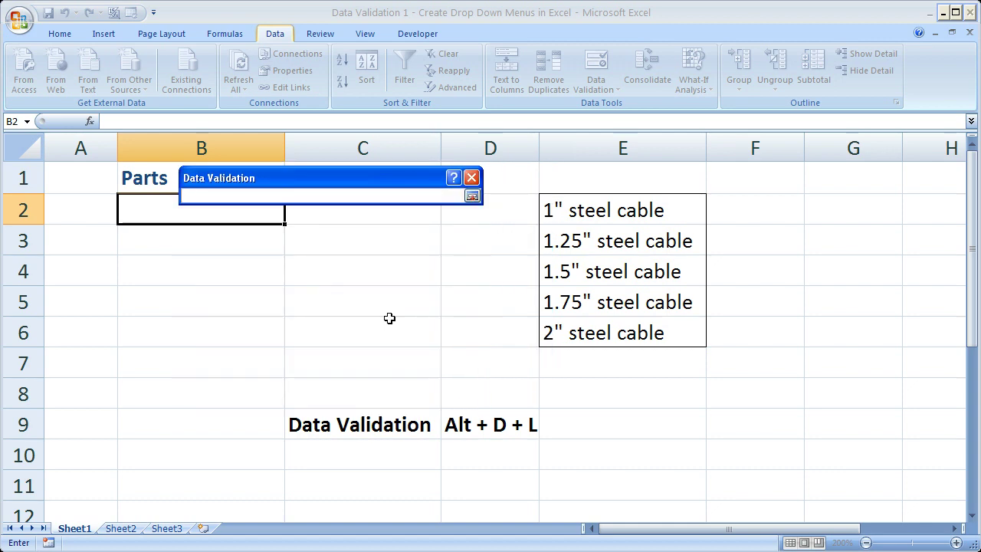
{"action": "left_click_drag", "start_coordinate": [600, 205], "coordinate": [593, 333]}
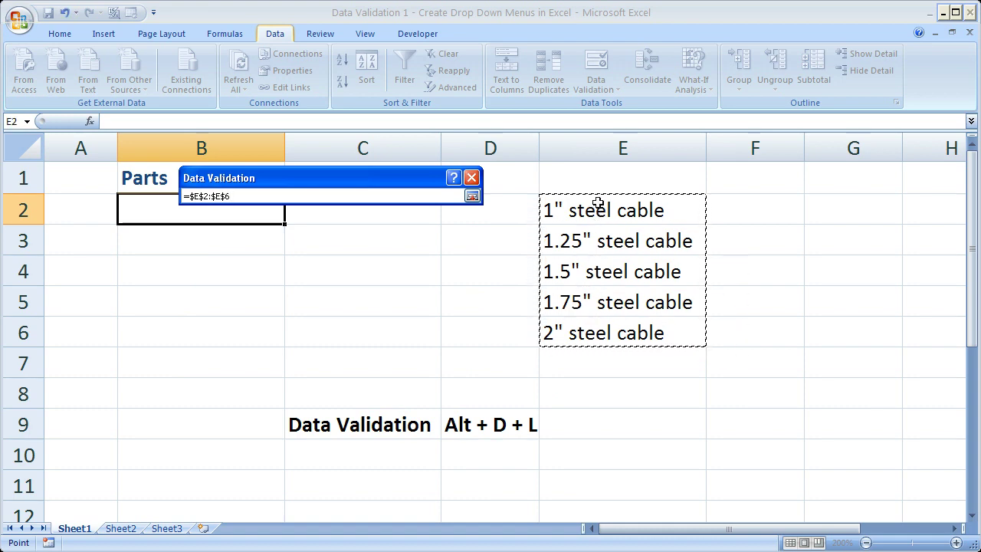
{"action": "key", "text": "Return"}
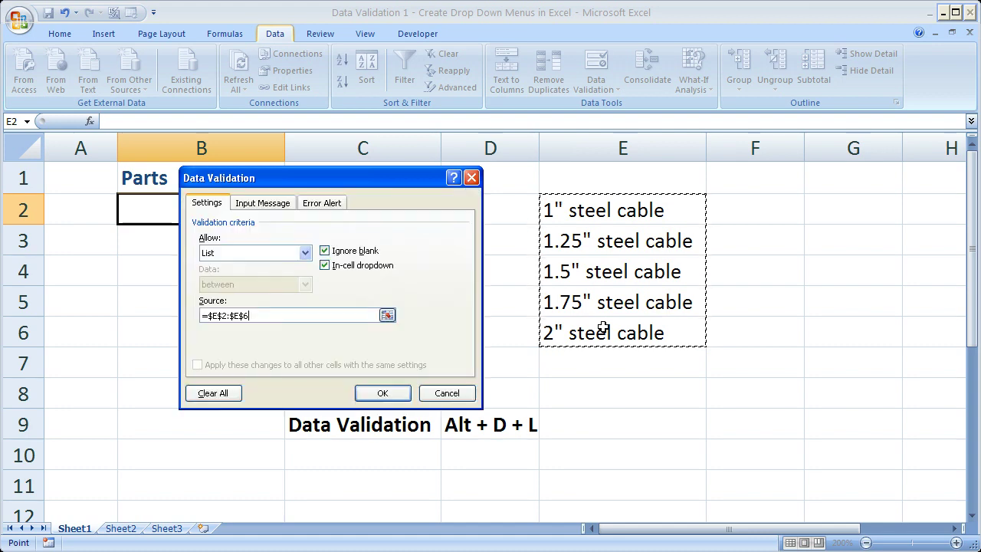
{"action": "left_click_drag", "start_coordinate": [372, 176], "coordinate": [521, 148]}
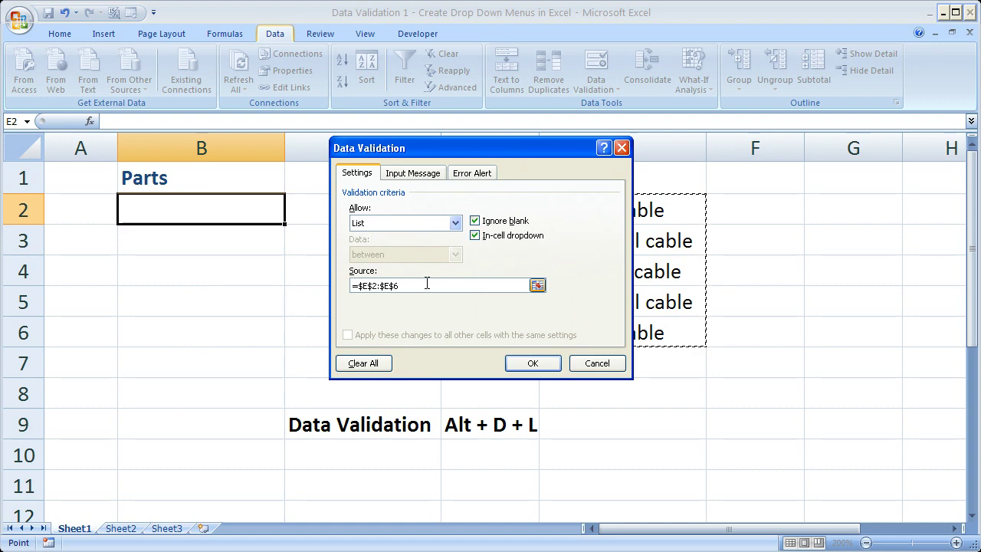
{"action": "left_click", "coordinate": [529, 364]}
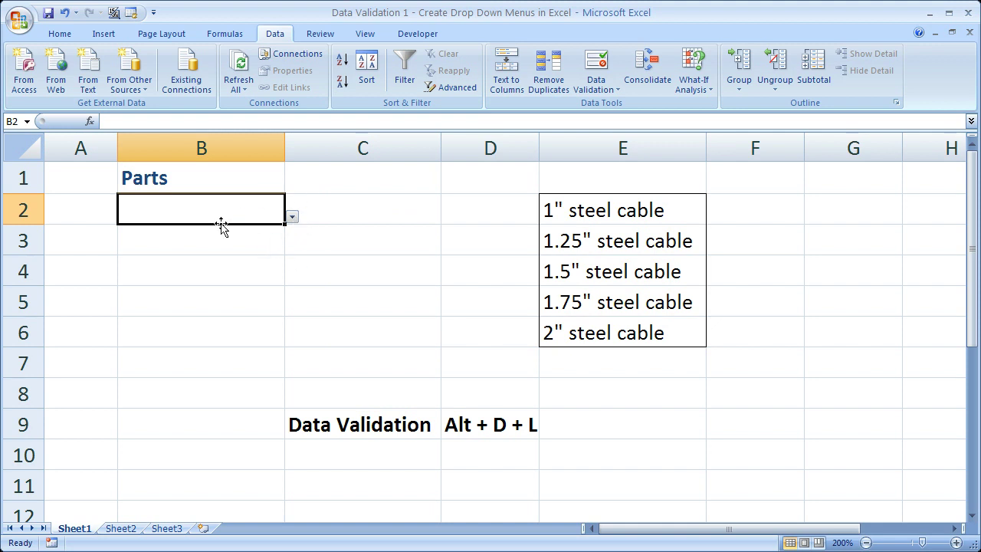
Try 1.5", 1.75", 1.25" and 1.5" steel cable from B2's drop-down, then clear B2
{"action": "left_click", "coordinate": [292, 217]}
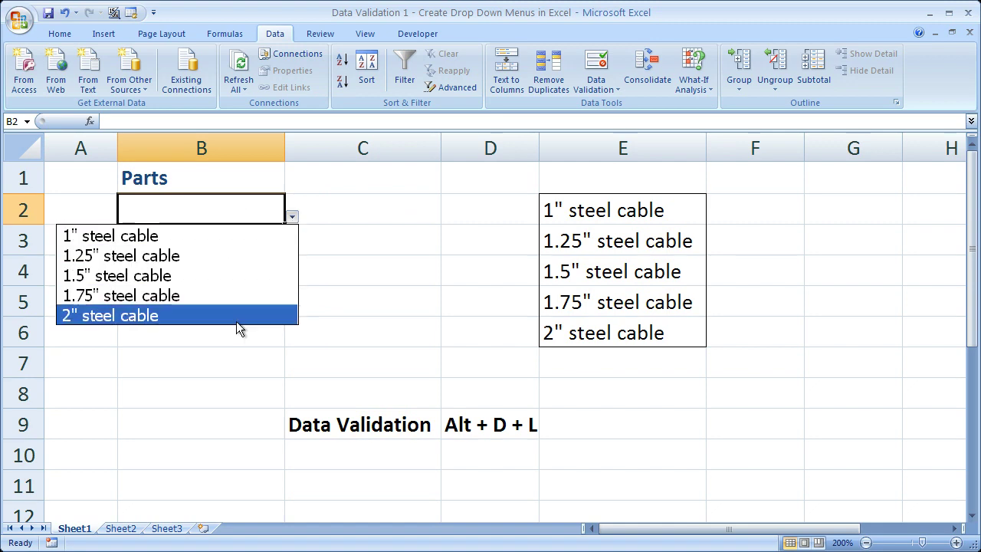
{"action": "left_click", "coordinate": [241, 273]}
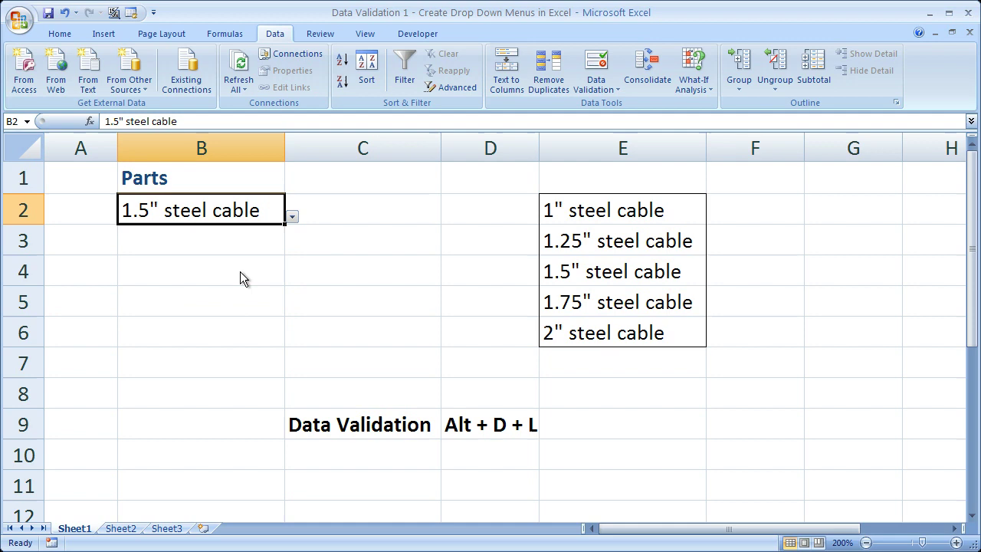
{"action": "left_click", "coordinate": [293, 219]}
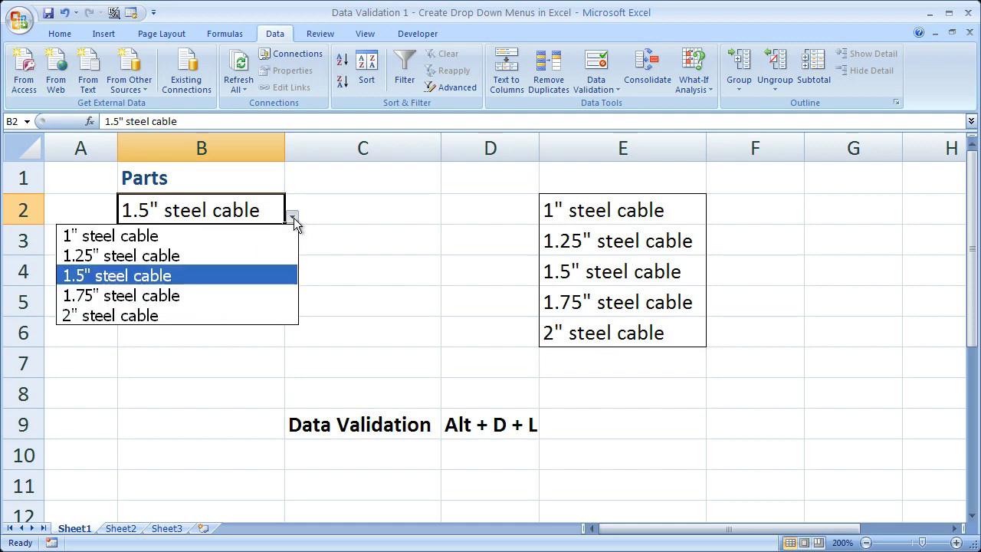
{"action": "left_click", "coordinate": [222, 295]}
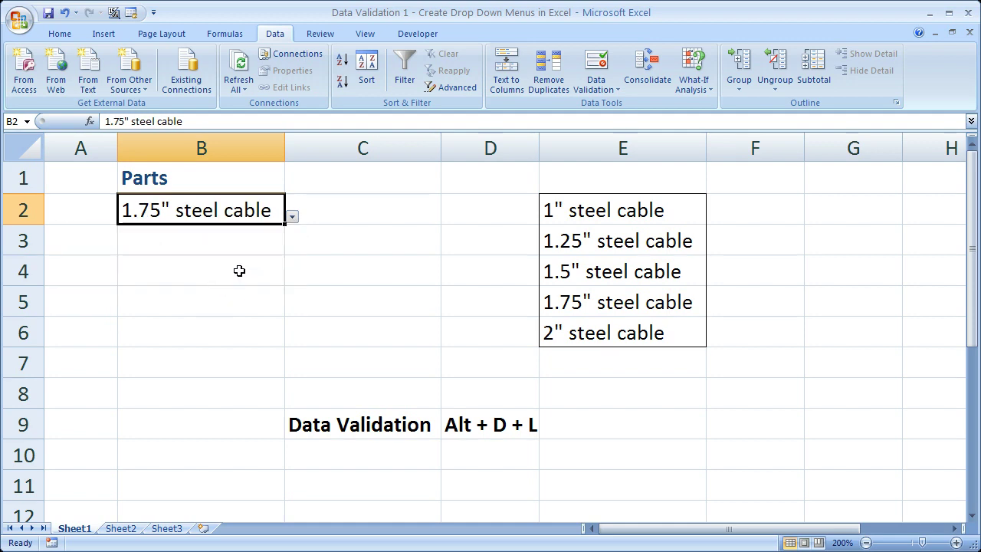
{"action": "left_click", "coordinate": [293, 217]}
{"action": "left_click", "coordinate": [229, 255]}
{"action": "left_click", "coordinate": [293, 218]}
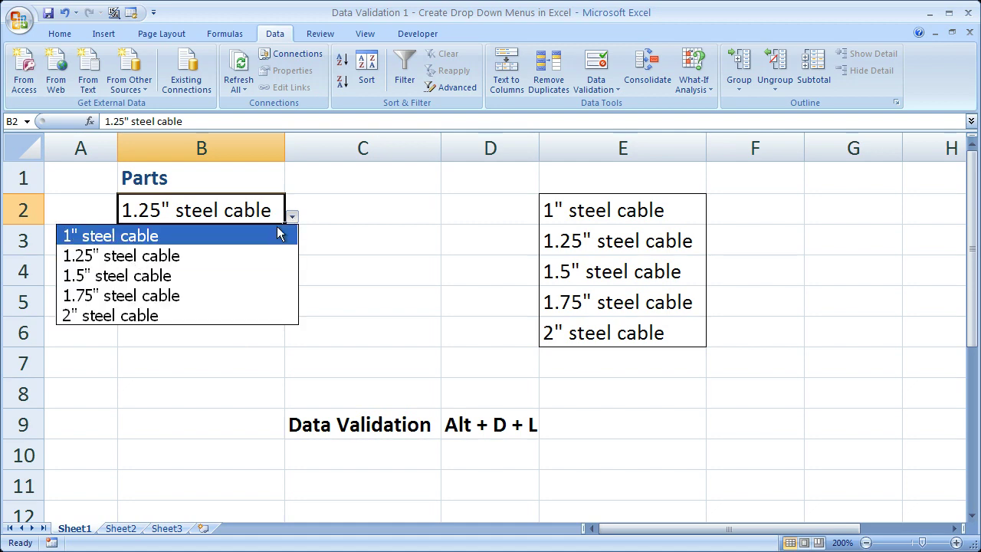
{"action": "left_click", "coordinate": [253, 274]}
{"action": "key", "text": "Delete"}
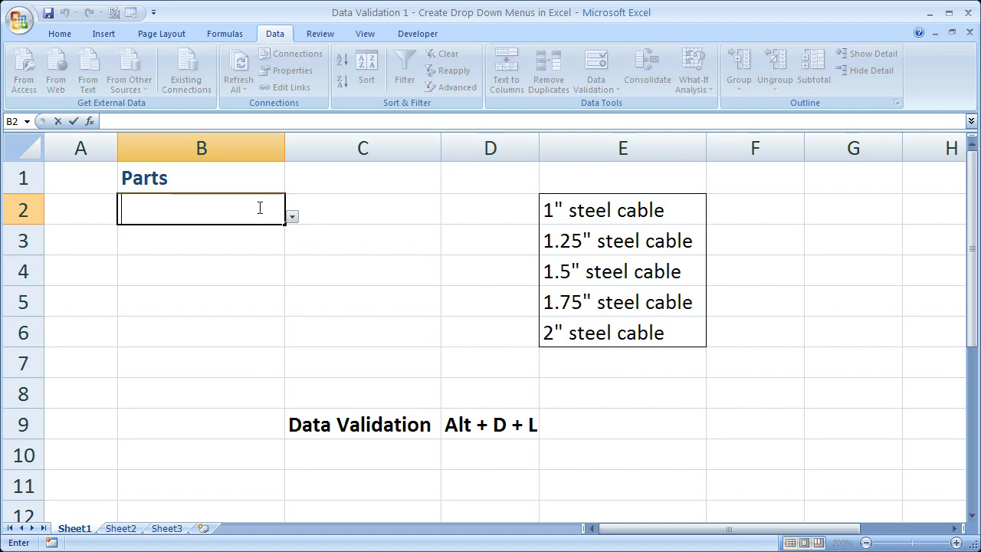
{"action": "left_click", "coordinate": [292, 218]}
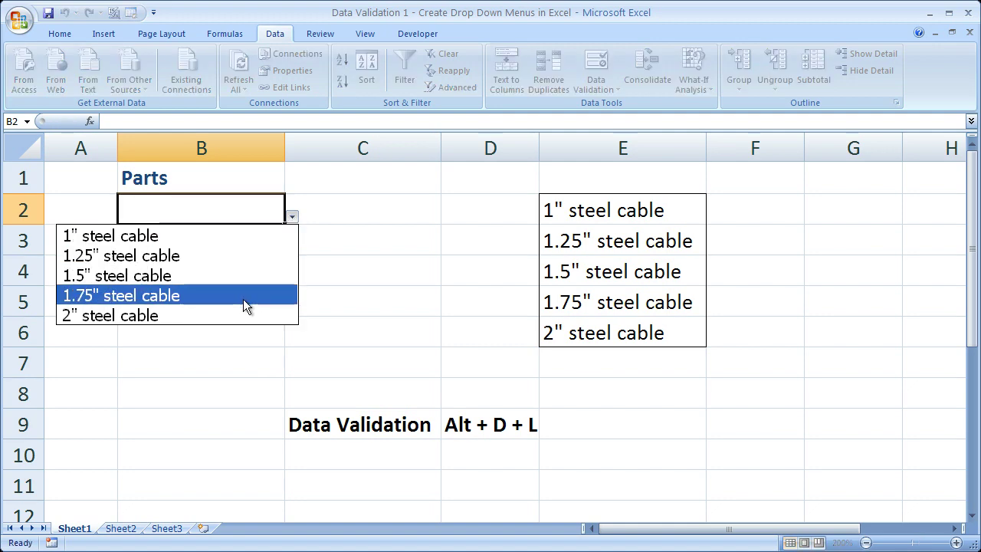
{"action": "left_click", "coordinate": [233, 234]}
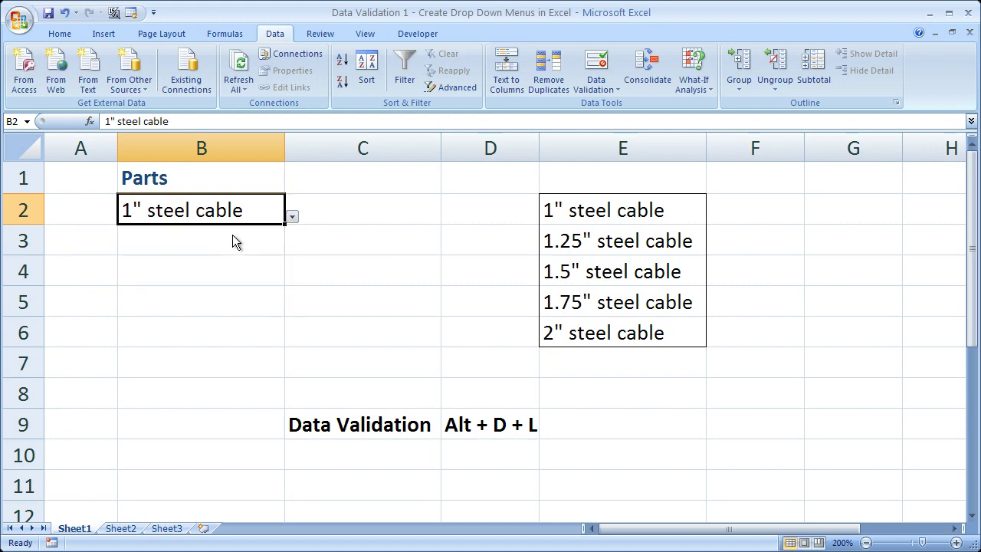
{"action": "left_click", "coordinate": [292, 217]}
{"action": "left_click", "coordinate": [202, 294]}
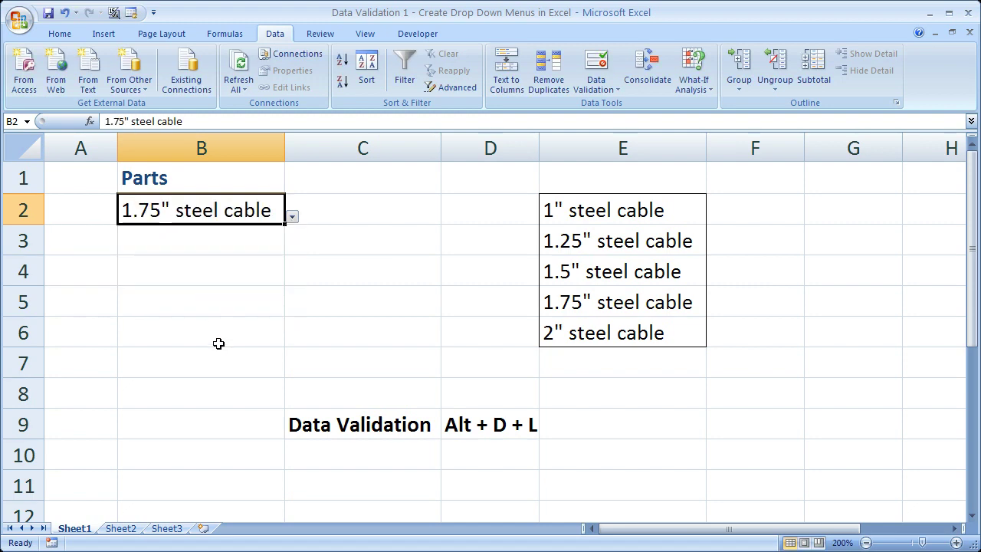
{"action": "key", "text": "Delete"}
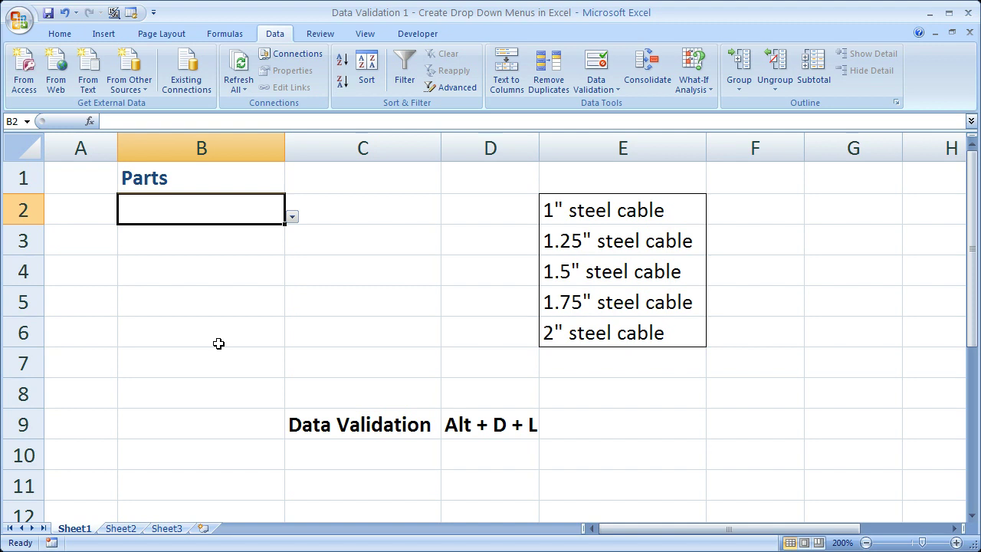
Select cell C5 and bring up the Home tab's formatting commands
{"action": "left_click", "coordinate": [365, 308]}
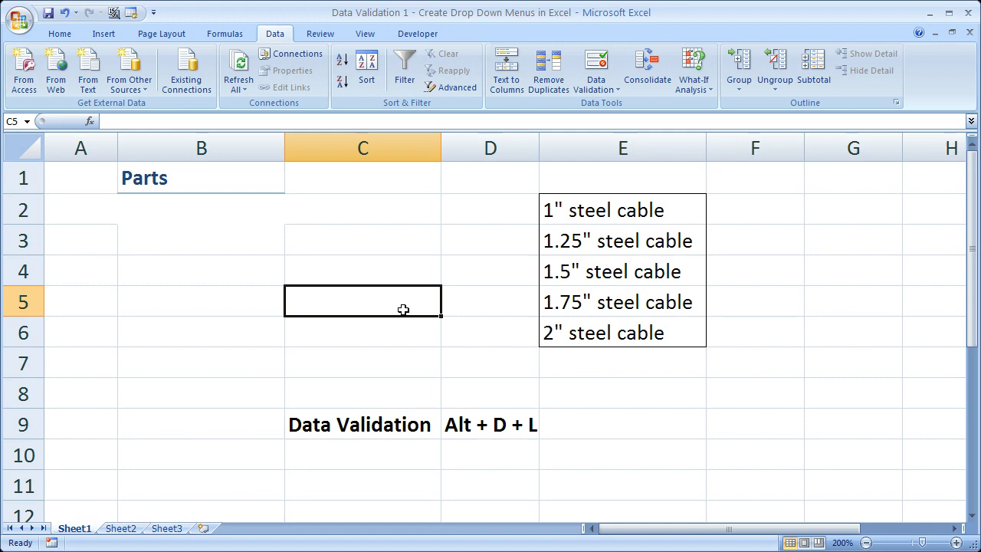
{"action": "left_click", "coordinate": [58, 33]}
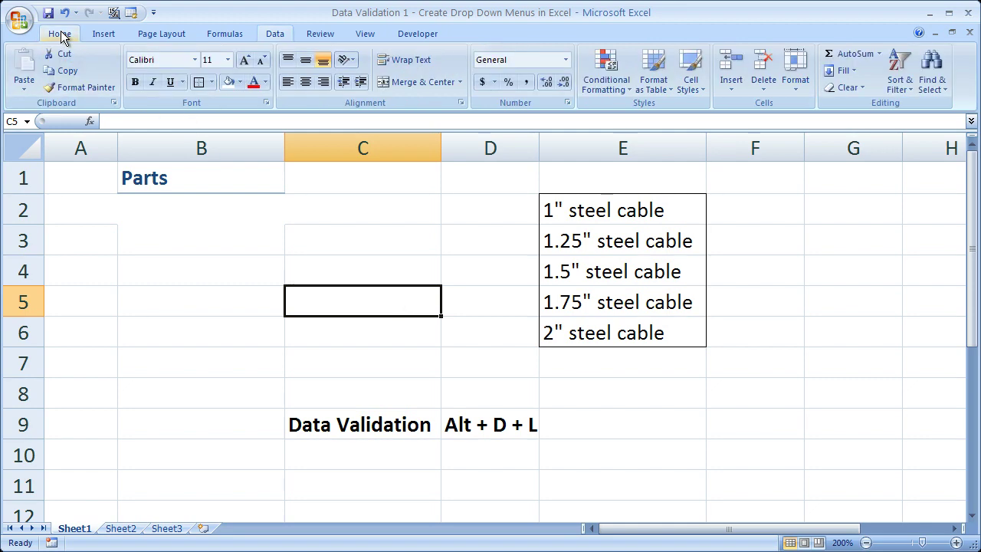
Fill cell B2 under Parts with yellow
{"action": "left_click", "coordinate": [159, 214]}
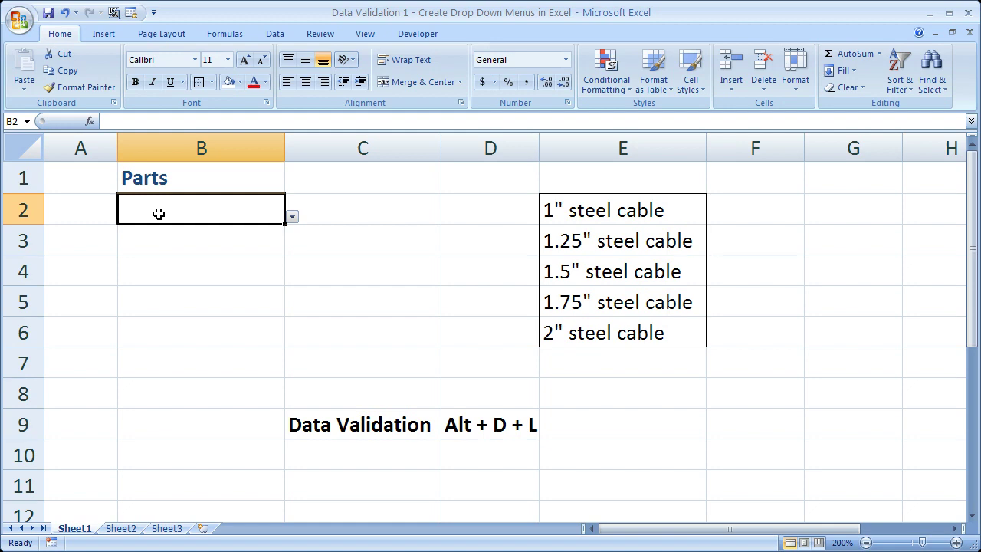
{"action": "left_click", "coordinate": [239, 81]}
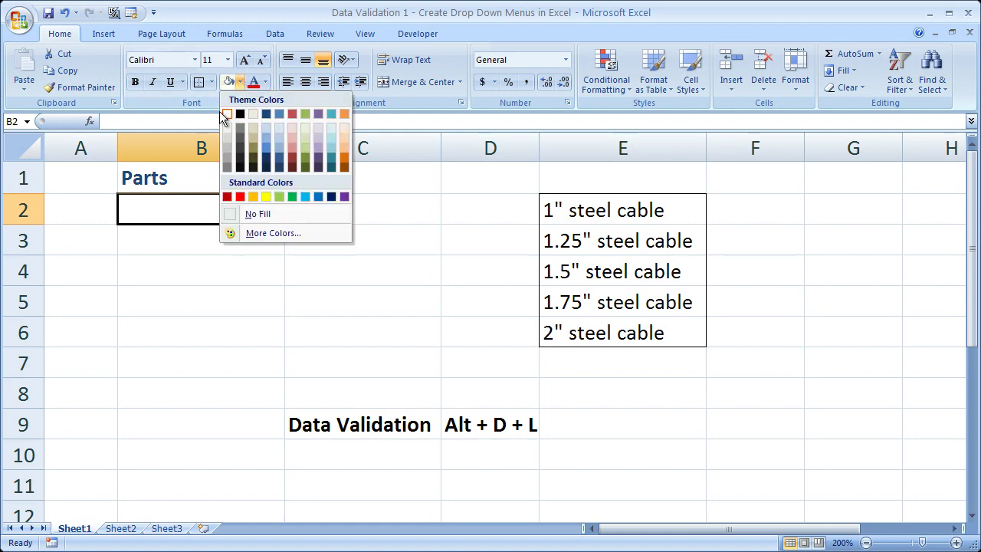
{"action": "left_click", "coordinate": [266, 197]}
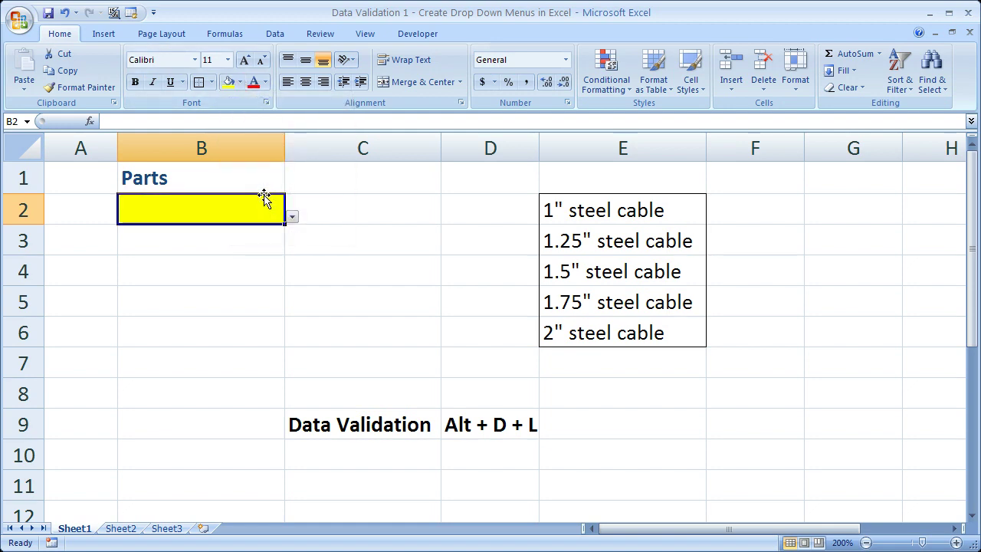
{"action": "left_click", "coordinate": [460, 328]}
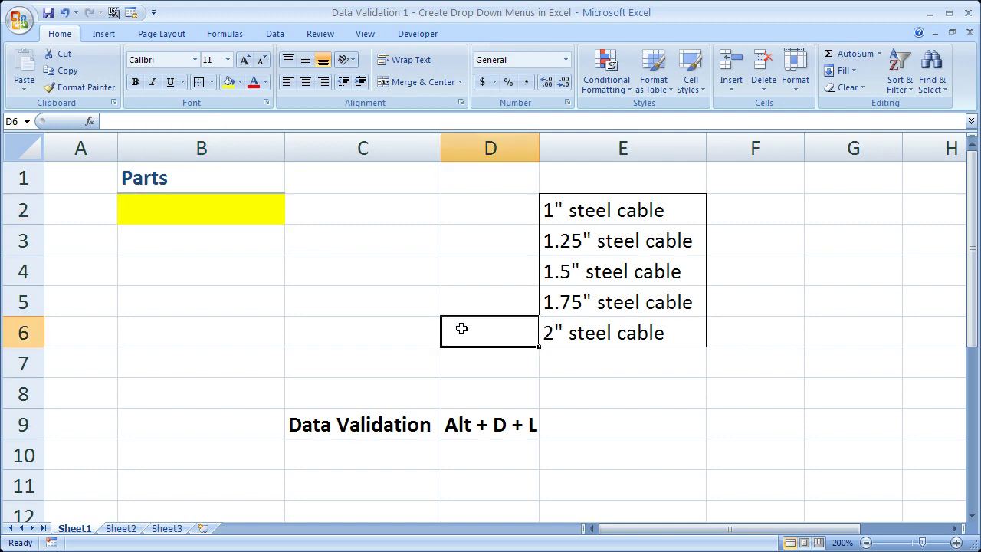
Choose 1.75" steel cable from B2's drop-down list
{"action": "left_click", "coordinate": [211, 216]}
{"action": "left_click", "coordinate": [292, 218]}
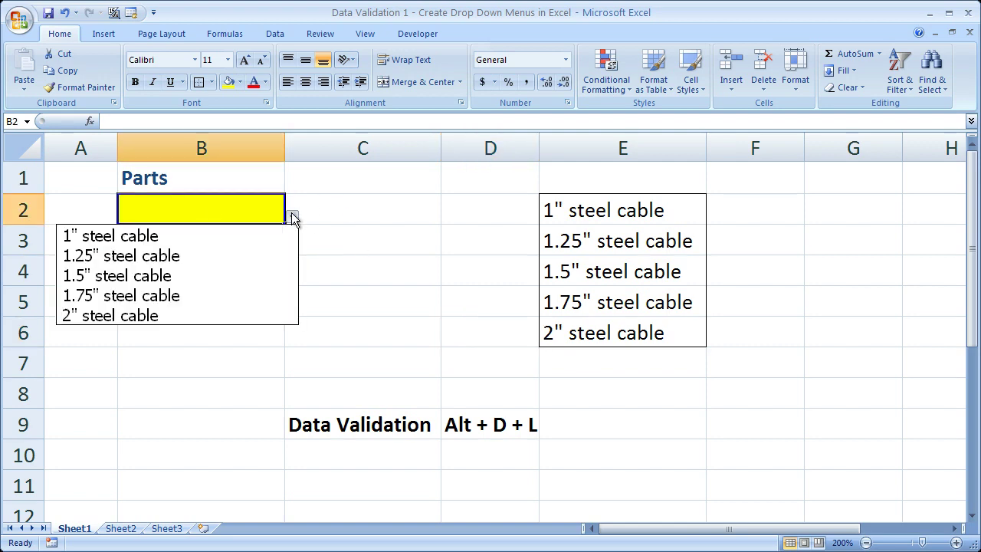
{"action": "left_click", "coordinate": [204, 294]}
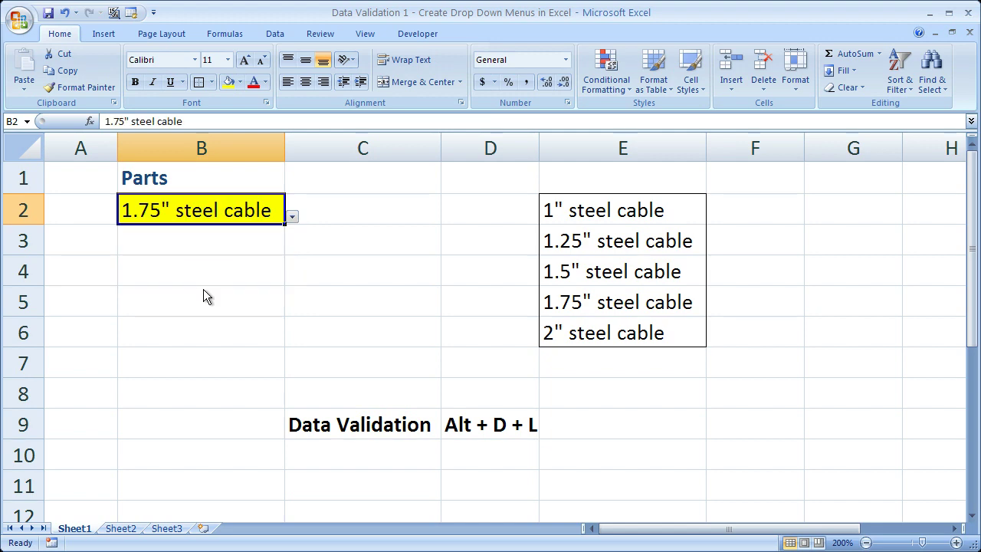
{"action": "left_click", "coordinate": [367, 299]}
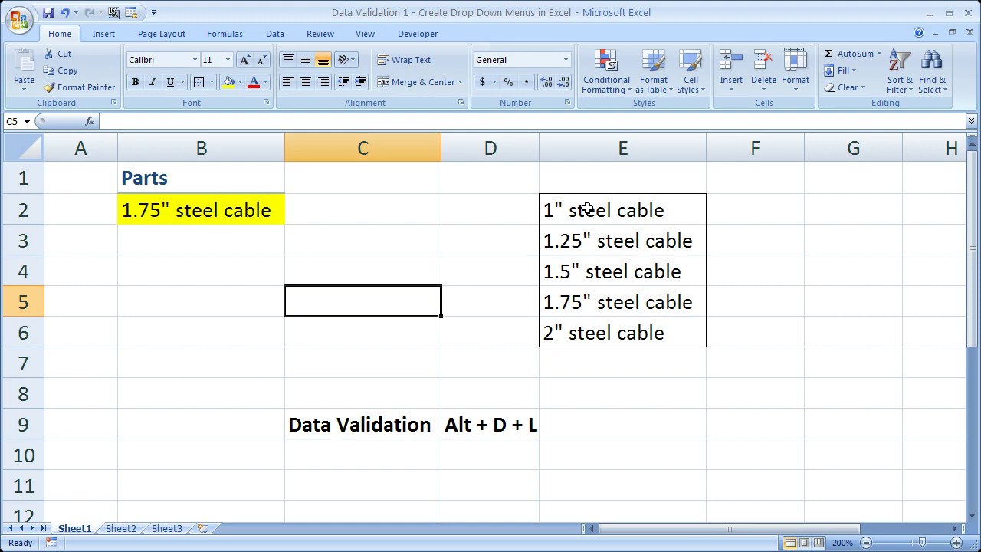
{"action": "left_click_drag", "start_coordinate": [586, 208], "coordinate": [586, 331]}
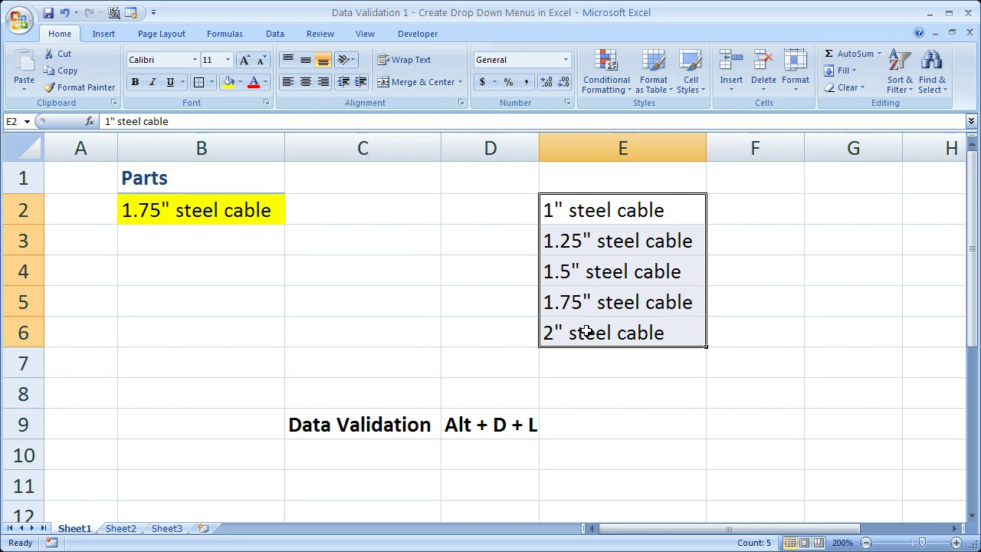
{"action": "key", "text": "alt+d"}
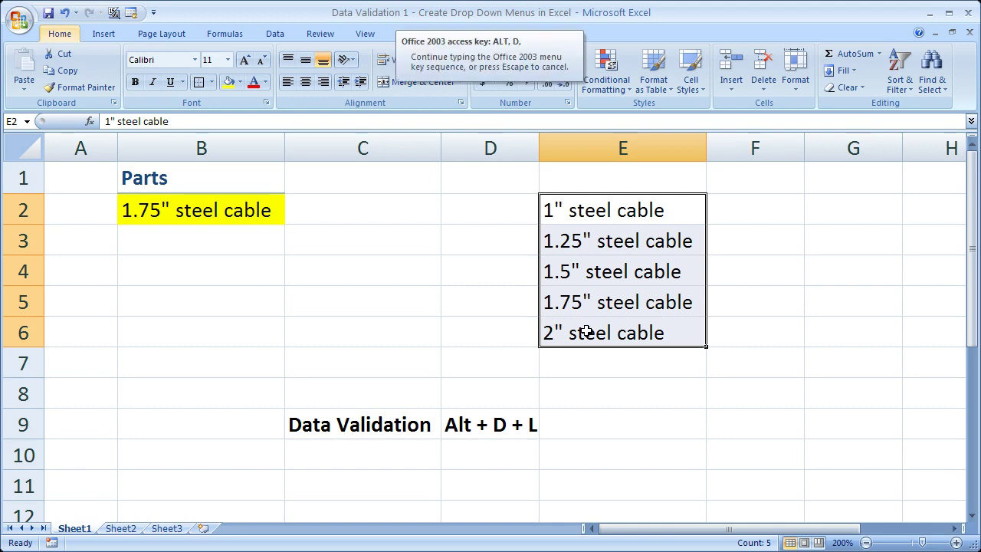
{"action": "key", "text": "l"}
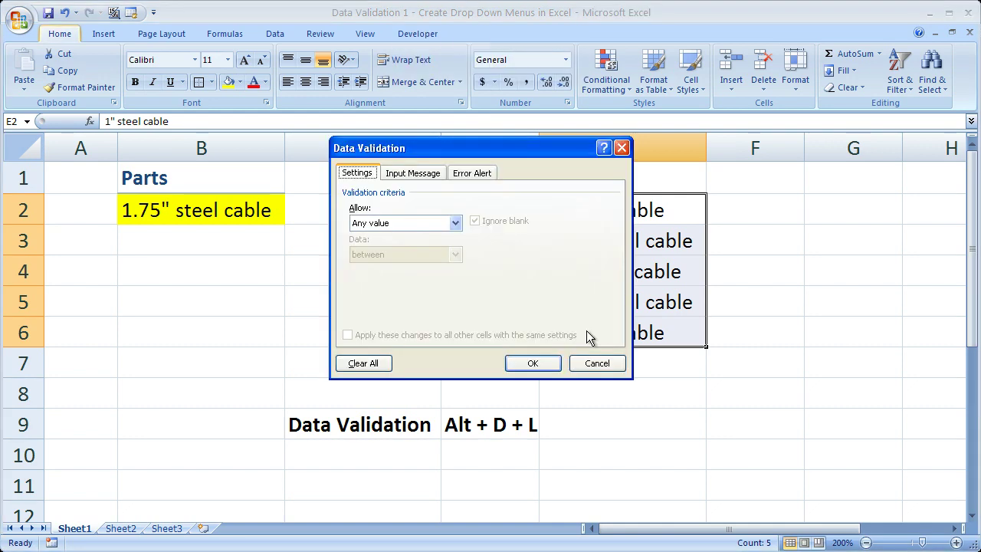
{"action": "left_click", "coordinate": [621, 147]}
{"action": "left_click", "coordinate": [233, 202]}
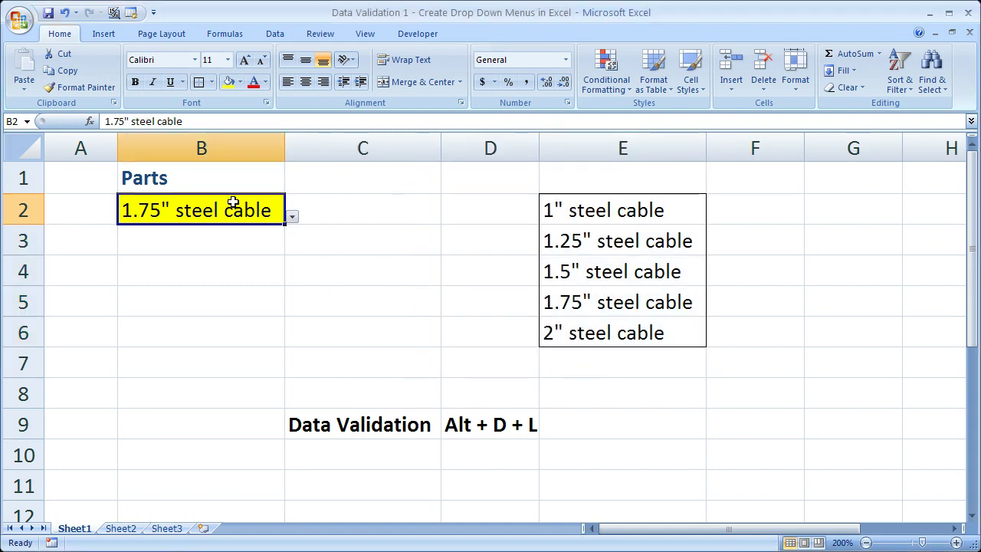
{"action": "key", "text": "alt+d"}
{"action": "key", "text": "l"}
{"action": "left_click_drag", "start_coordinate": [463, 152], "coordinate": [431, 145]}
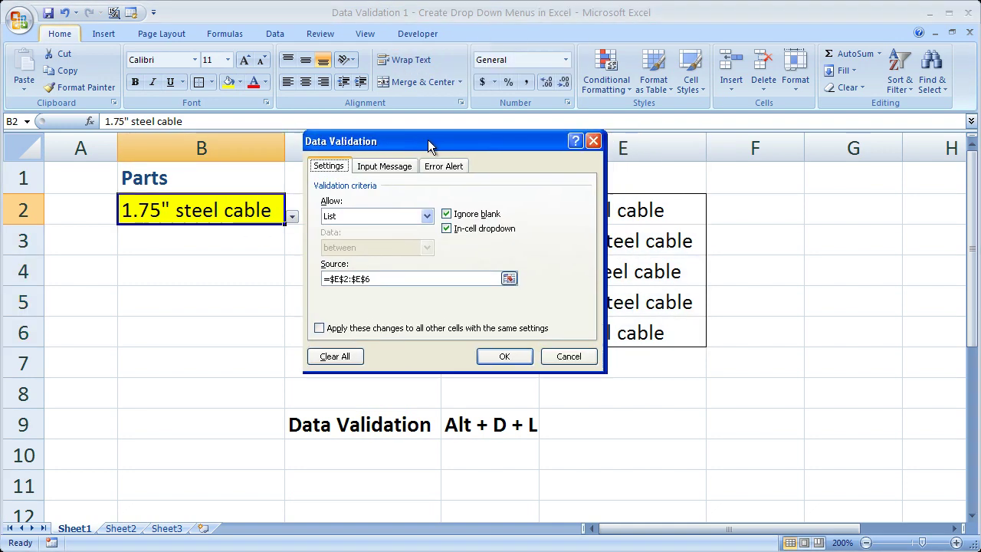
{"action": "left_click", "coordinate": [390, 279]}
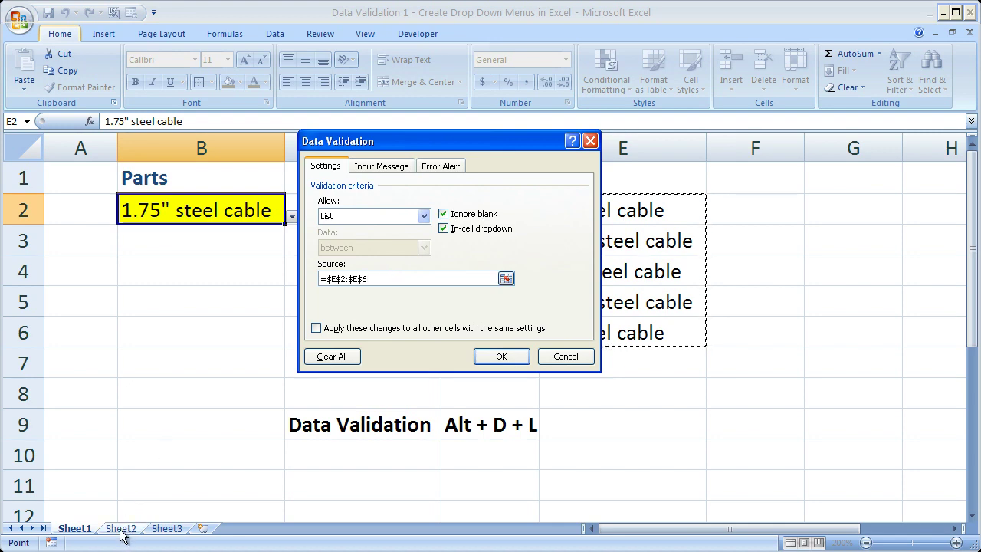
{"action": "left_click", "coordinate": [563, 357]}
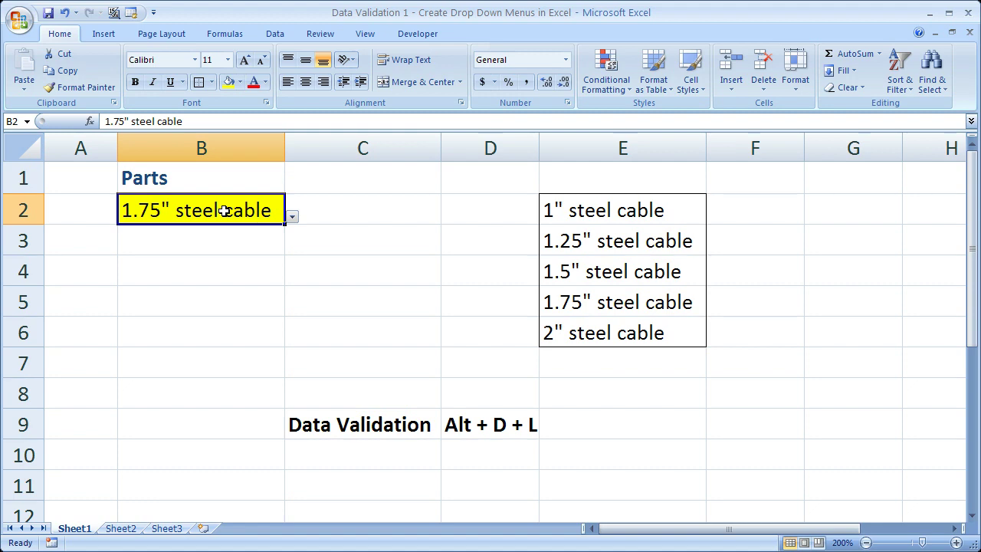
Change B2's validation to Any value, removing its drop-down, and clear the cable size from B2
{"action": "key", "text": "alt+d"}
{"action": "key", "text": "l"}
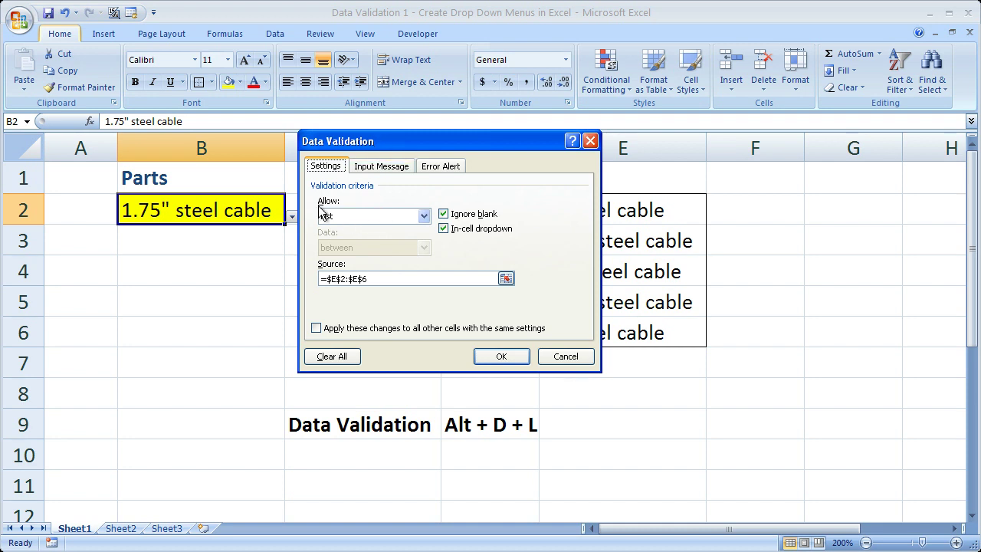
{"action": "left_click", "coordinate": [423, 216]}
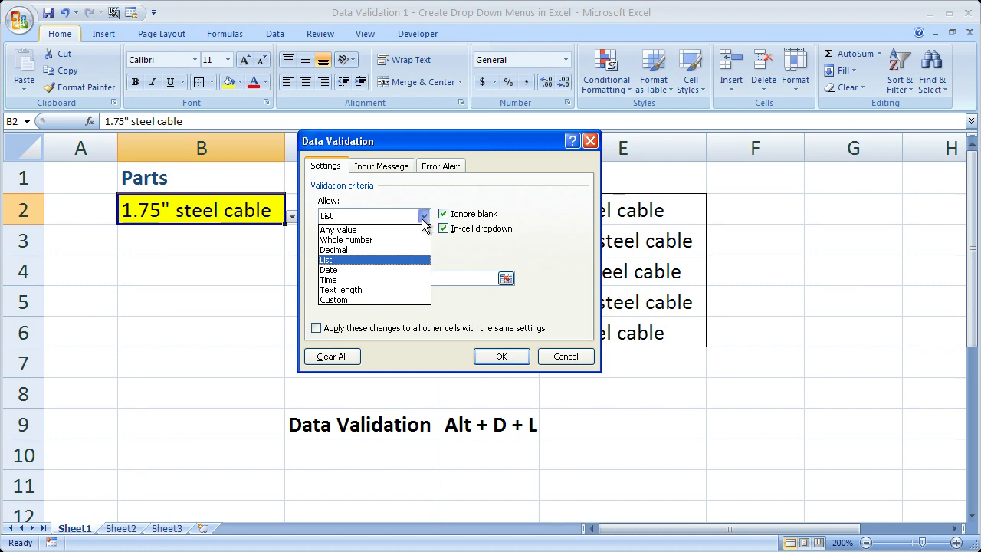
{"action": "left_click", "coordinate": [411, 229]}
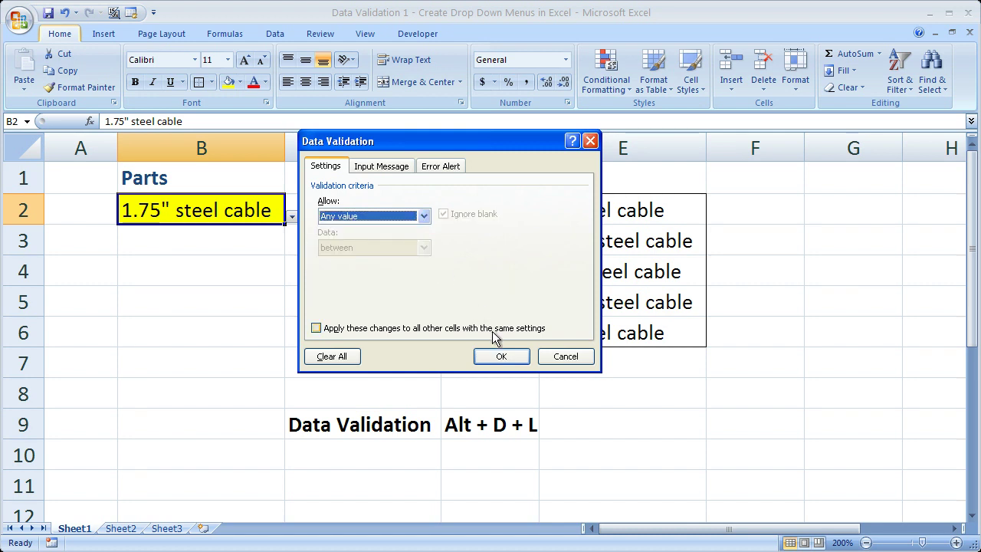
{"action": "left_click", "coordinate": [499, 355]}
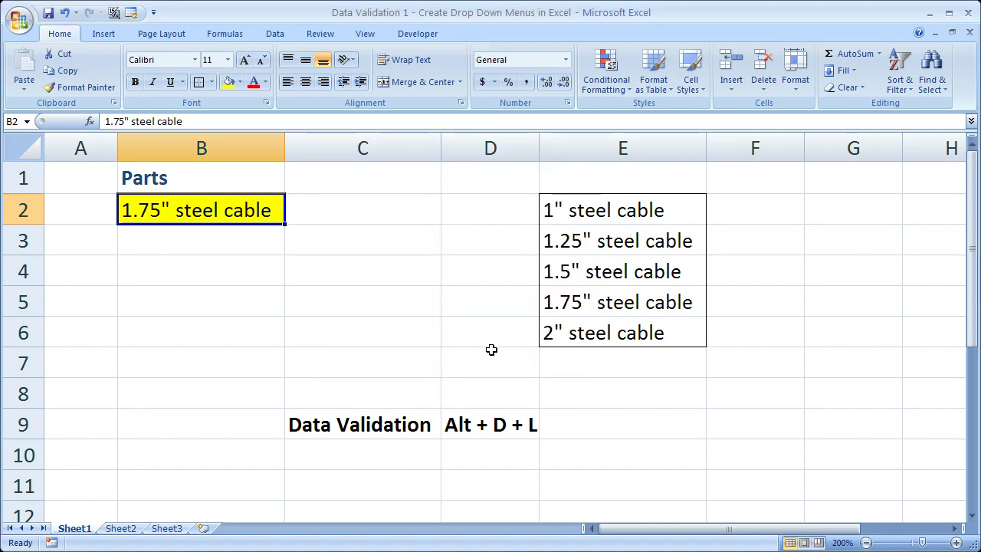
{"action": "key", "text": "Delete"}
{"action": "left_click", "coordinate": [491, 351]}
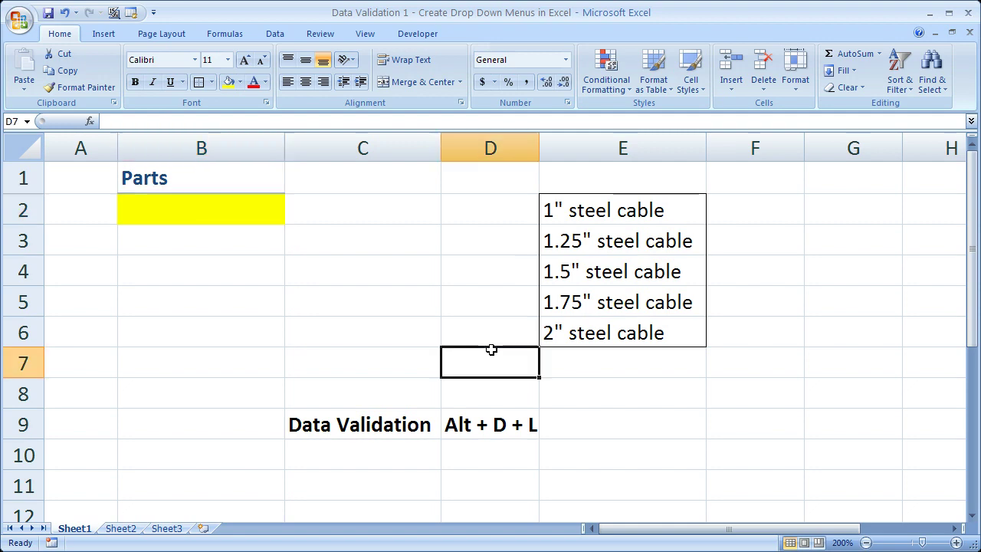
Give B2 List validation again with its source set to E2:E6
{"action": "left_click", "coordinate": [227, 213]}
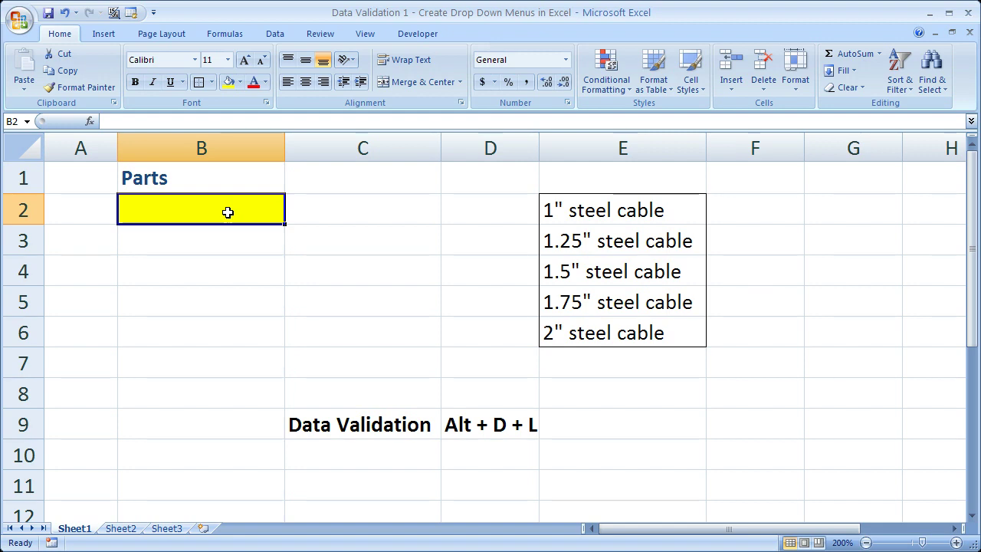
{"action": "key", "text": "alt+d"}
{"action": "key", "text": "l"}
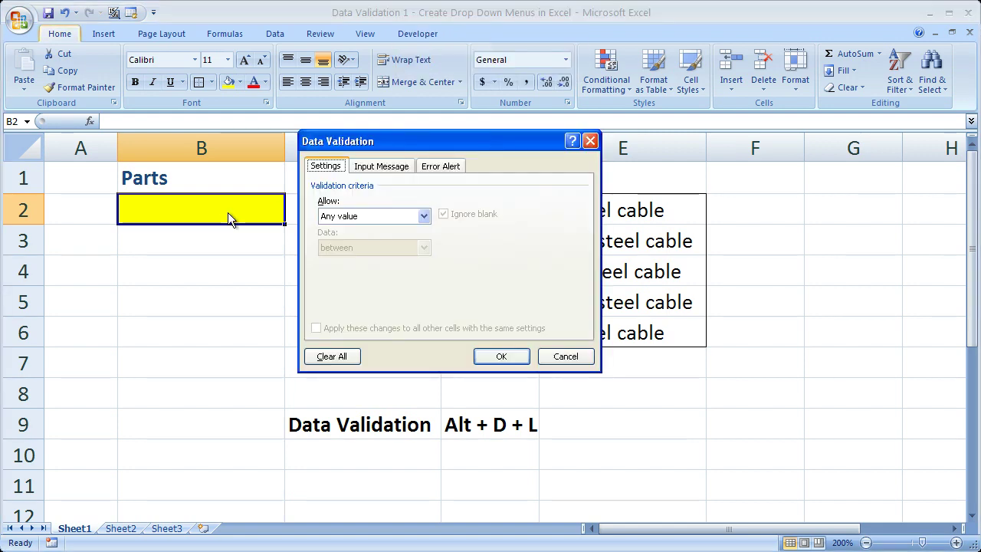
{"action": "left_click", "coordinate": [422, 216]}
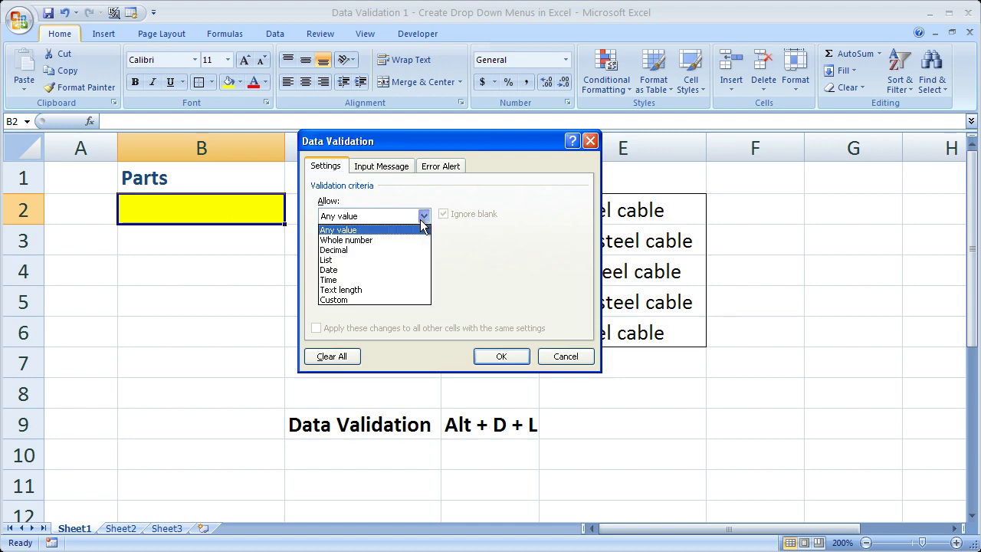
{"action": "left_click", "coordinate": [365, 262]}
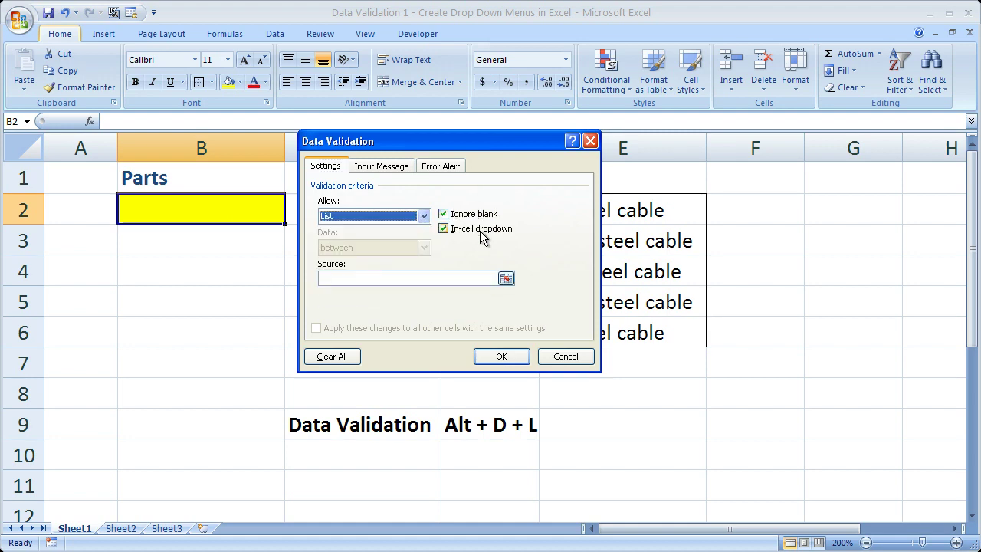
{"action": "left_click", "coordinate": [434, 279]}
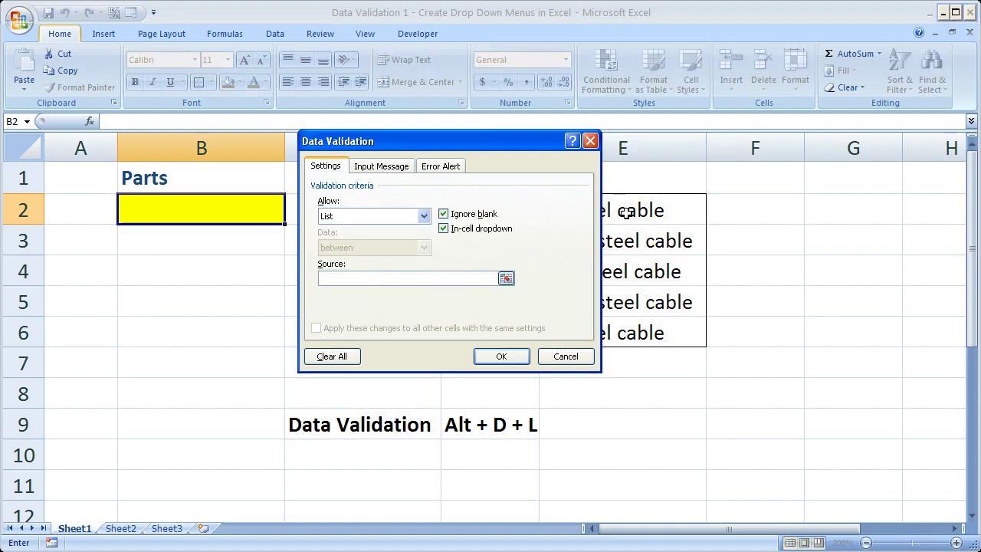
{"action": "left_click_drag", "start_coordinate": [628, 210], "coordinate": [628, 335]}
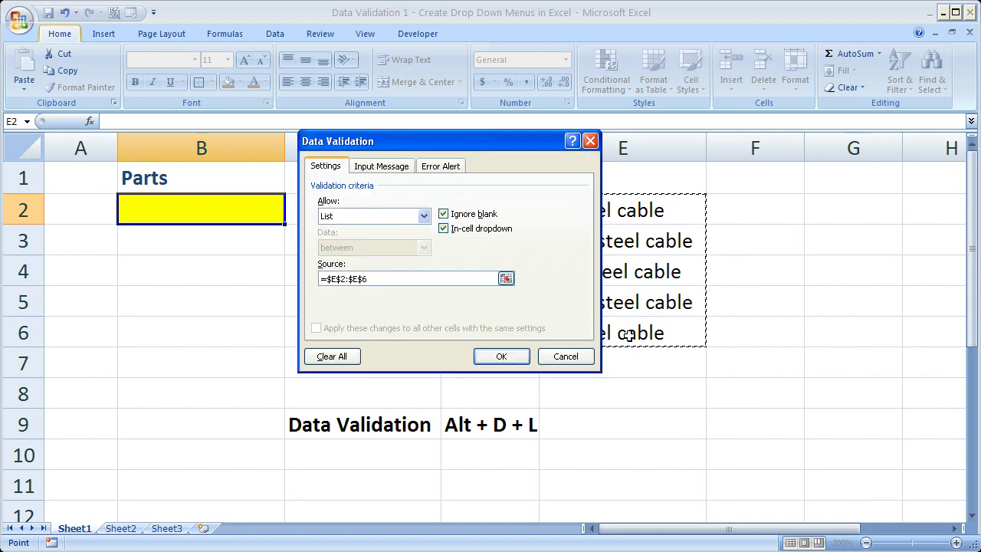
{"action": "left_click", "coordinate": [484, 357]}
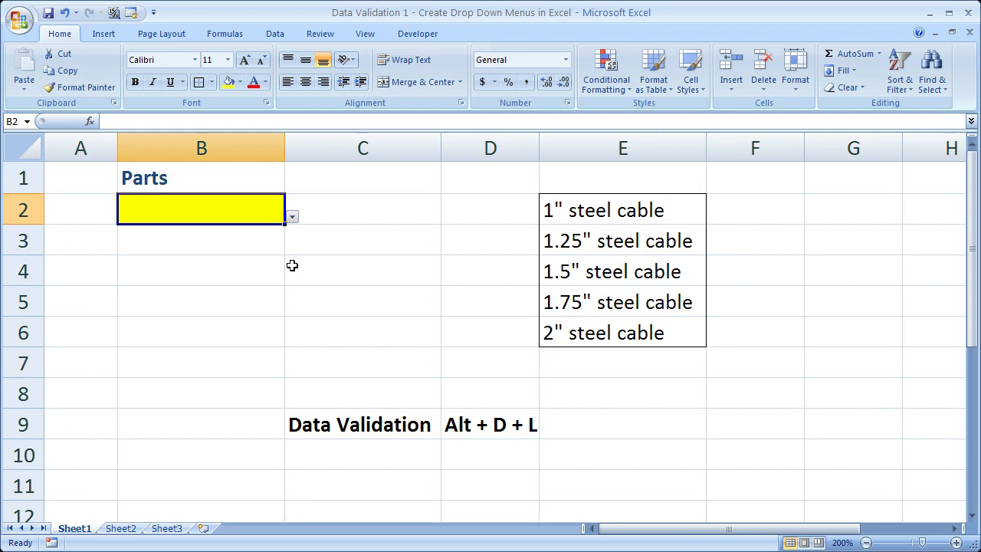
{"action": "left_click_drag", "start_coordinate": [398, 421], "coordinate": [461, 418]}
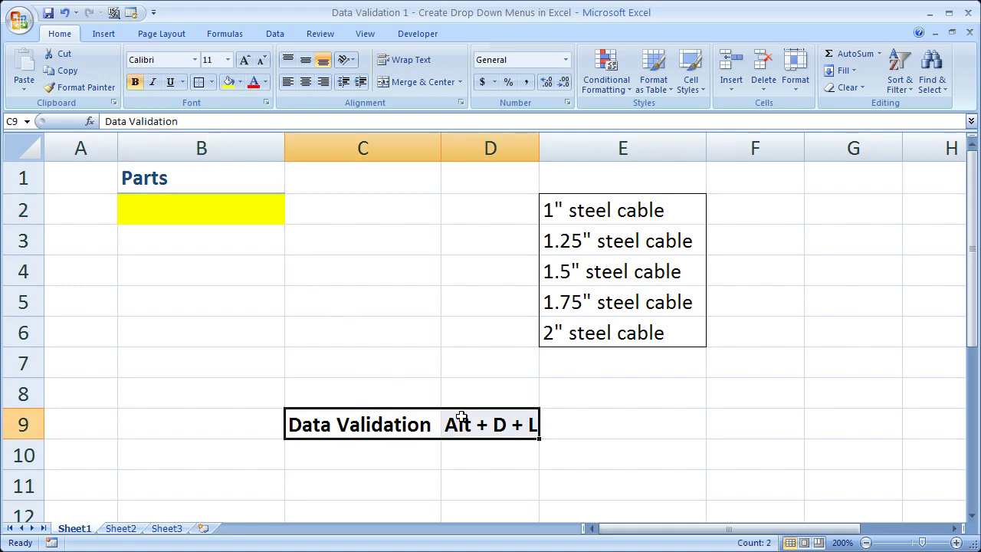
Open Data Validation from the Data tab and then via Alt+D+L, closing it both times unchanged
{"action": "left_click", "coordinate": [275, 35]}
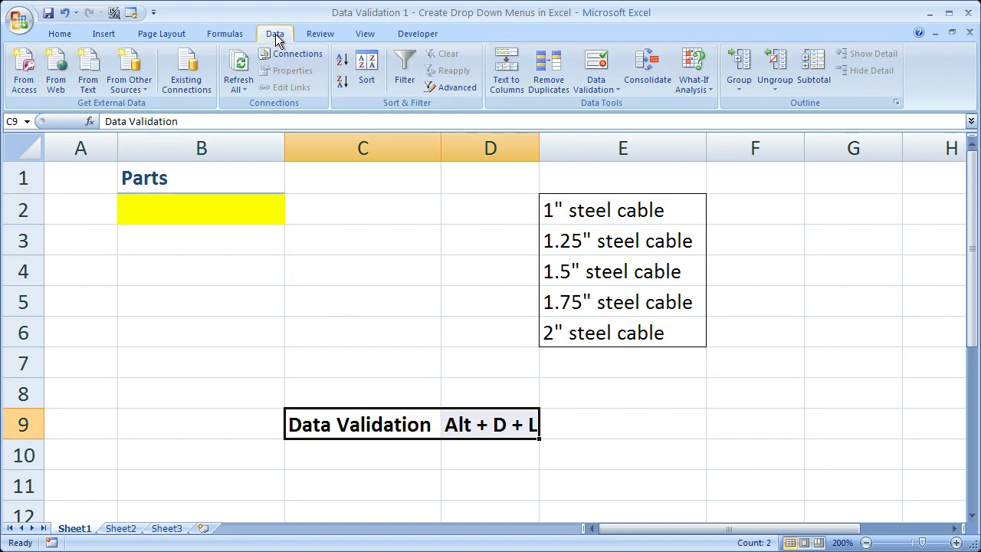
{"action": "left_click", "coordinate": [597, 67]}
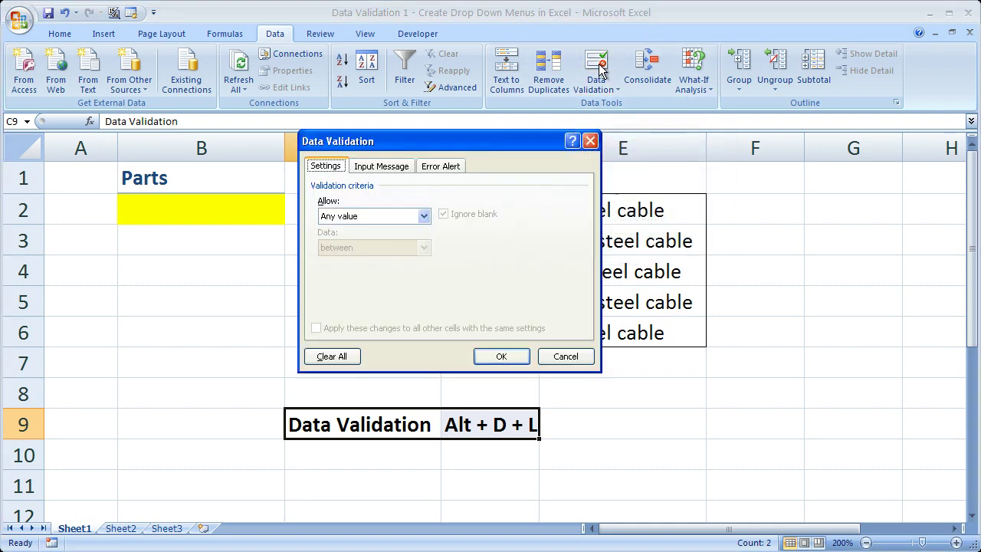
{"action": "left_click", "coordinate": [589, 141]}
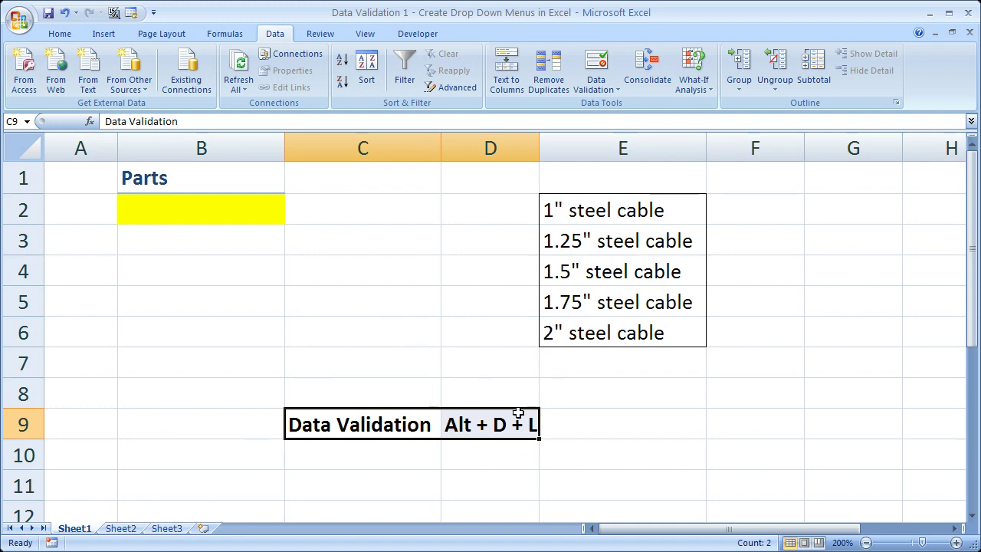
{"action": "key", "text": "alt+d"}
{"action": "key", "text": "l"}
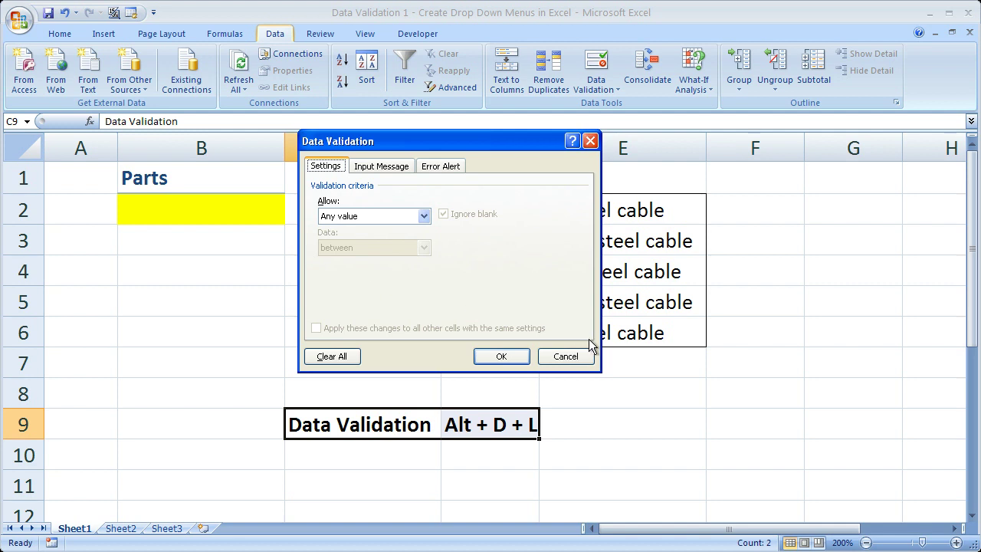
{"action": "left_click", "coordinate": [565, 355]}
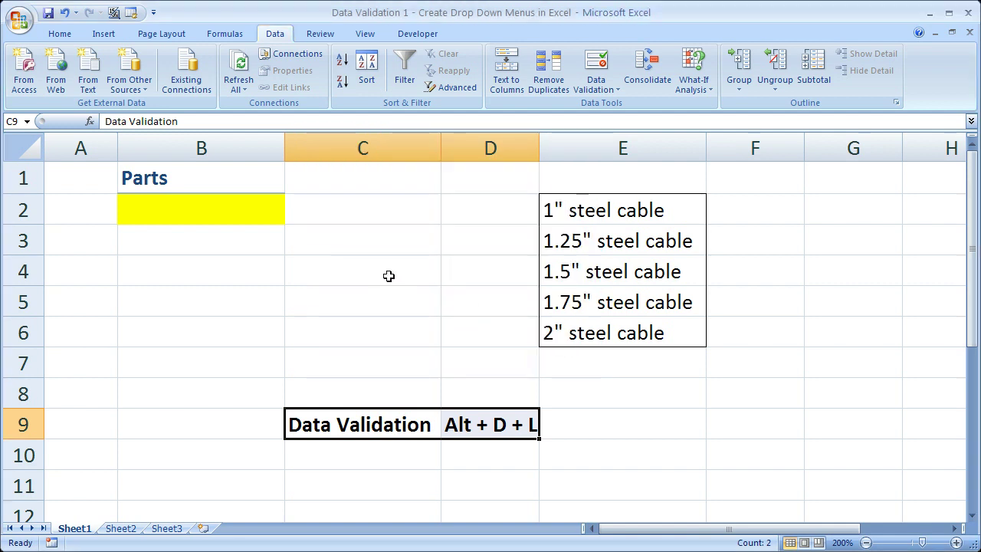